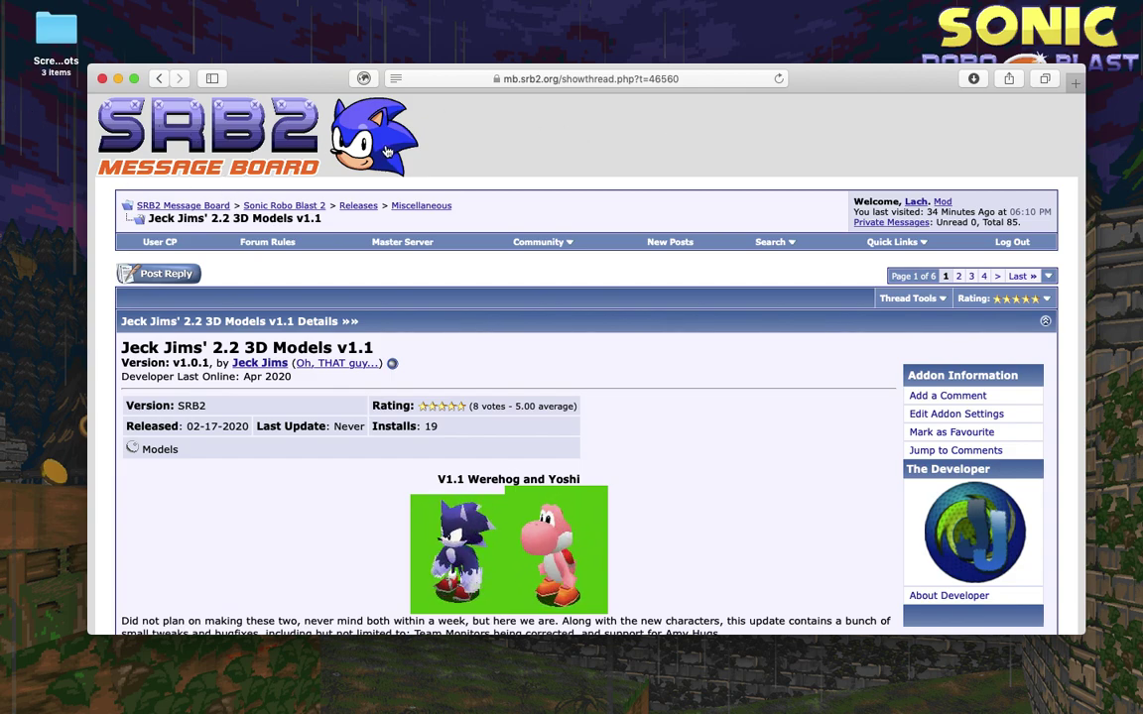
Download "Jeck Jims' 2.2 Models v1.1.zip" from the Download Now section of the 3D models thread
{"action": "left_click_drag", "start_coordinate": [117, 347], "coordinate": [421, 344]}
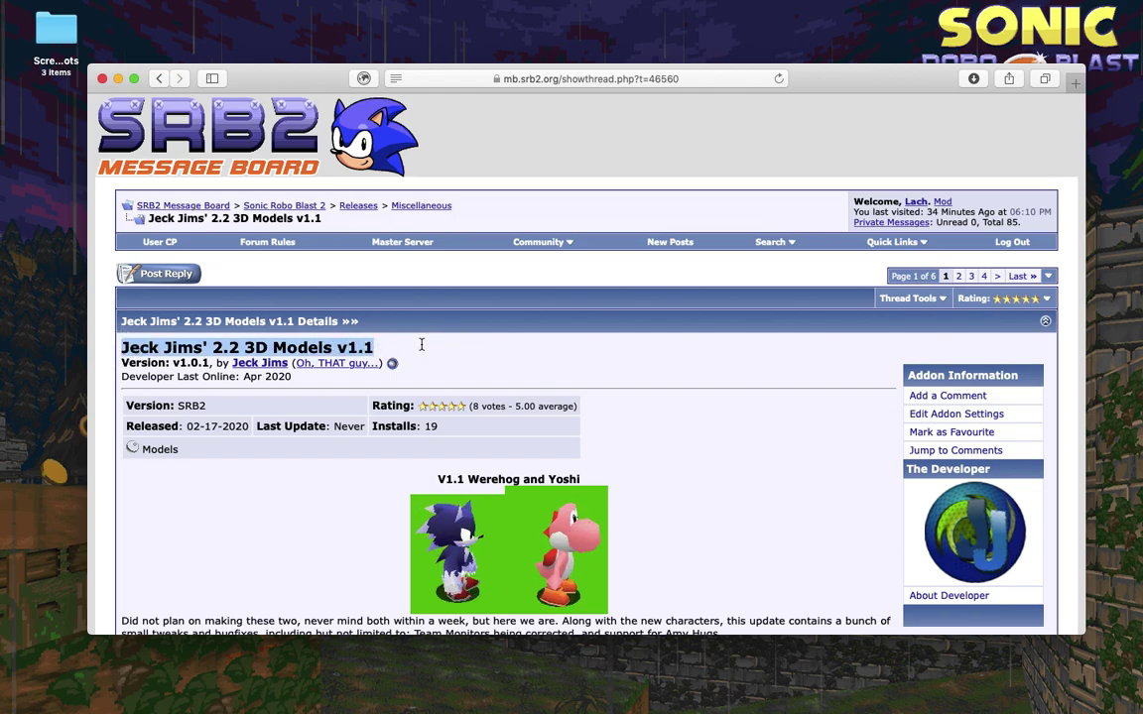
{"action": "scroll", "coordinate": [726, 481], "scroll_direction": "down", "scroll_amount": 15}
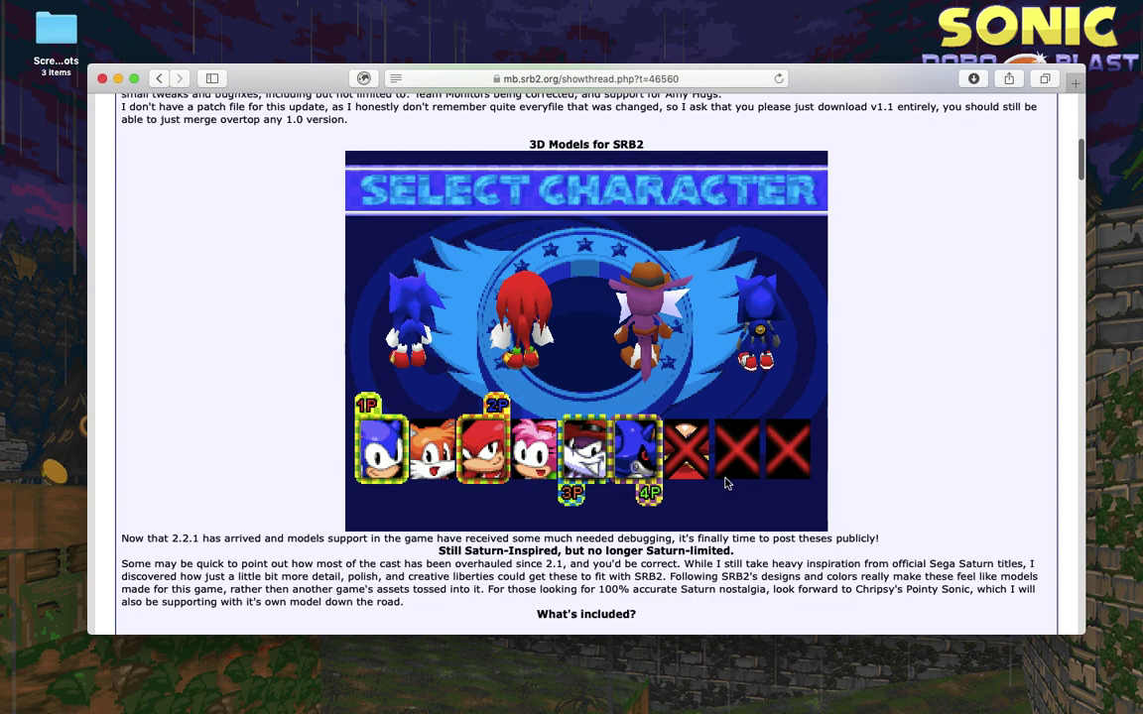
{"action": "scroll", "coordinate": [725, 483], "scroll_direction": "down", "scroll_amount": 5}
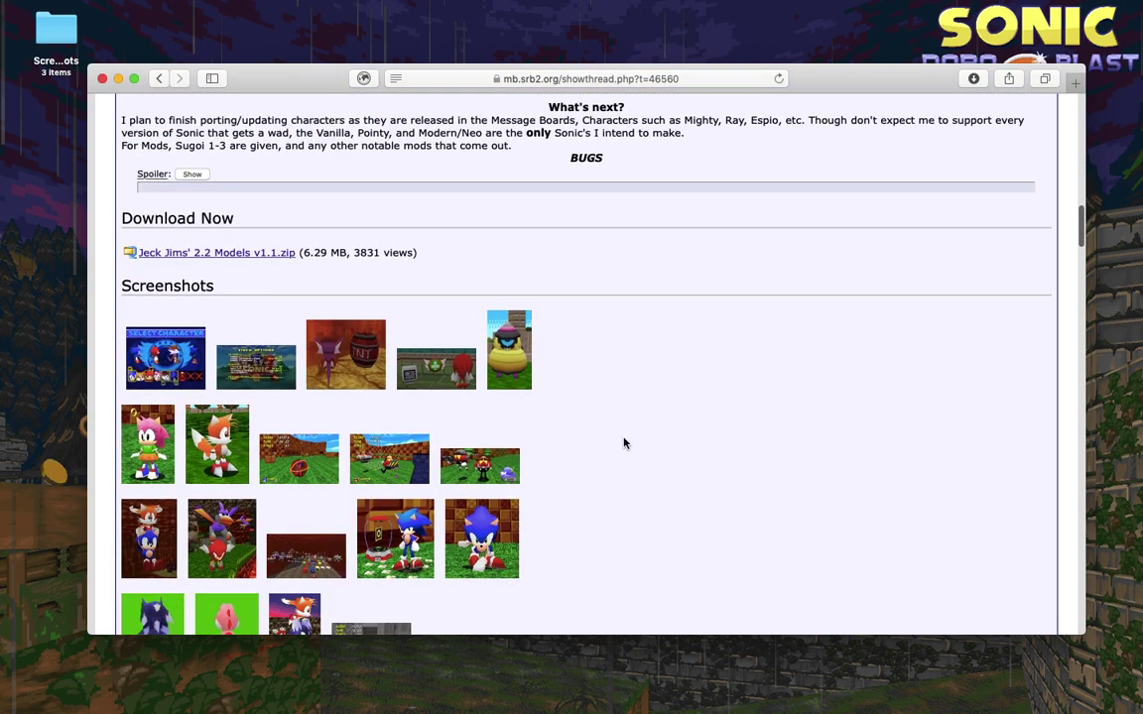
{"action": "left_click_drag", "start_coordinate": [122, 218], "coordinate": [281, 219]}
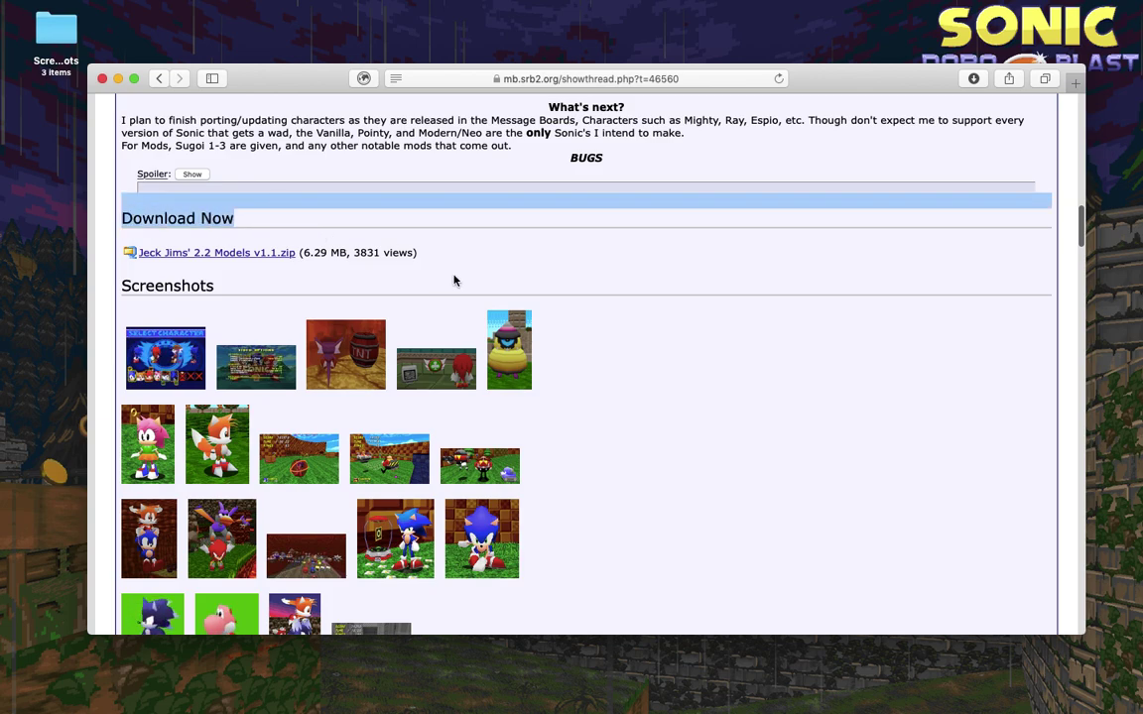
{"action": "left_click", "coordinate": [250, 255]}
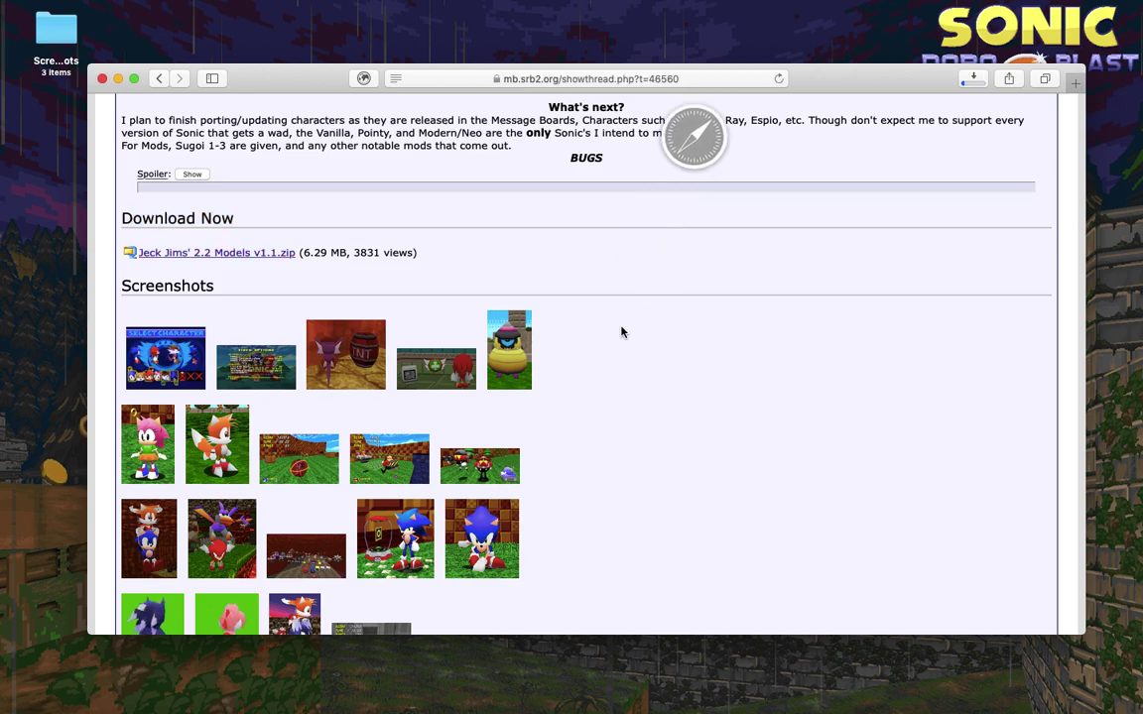
Extract the downloaded models zip from Downloads, look at the extracted models folder and models.dat, and close the browser window
{"action": "mouse_move", "coordinate": [969, 699]}
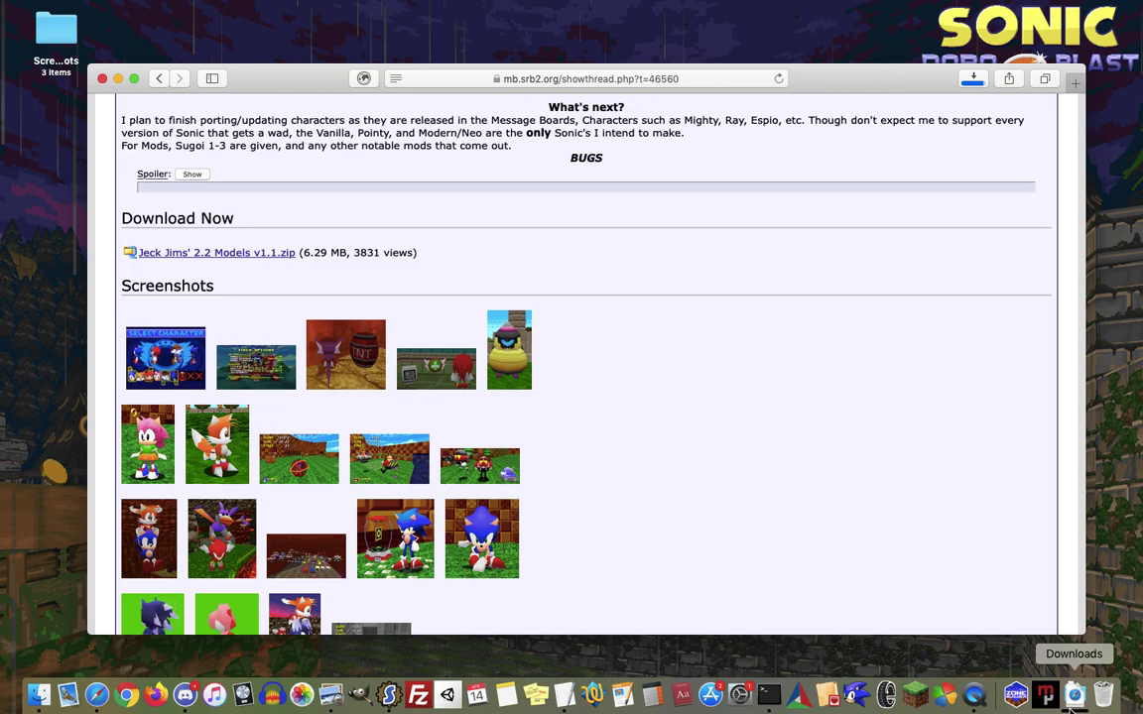
{"action": "left_click", "coordinate": [1074, 697]}
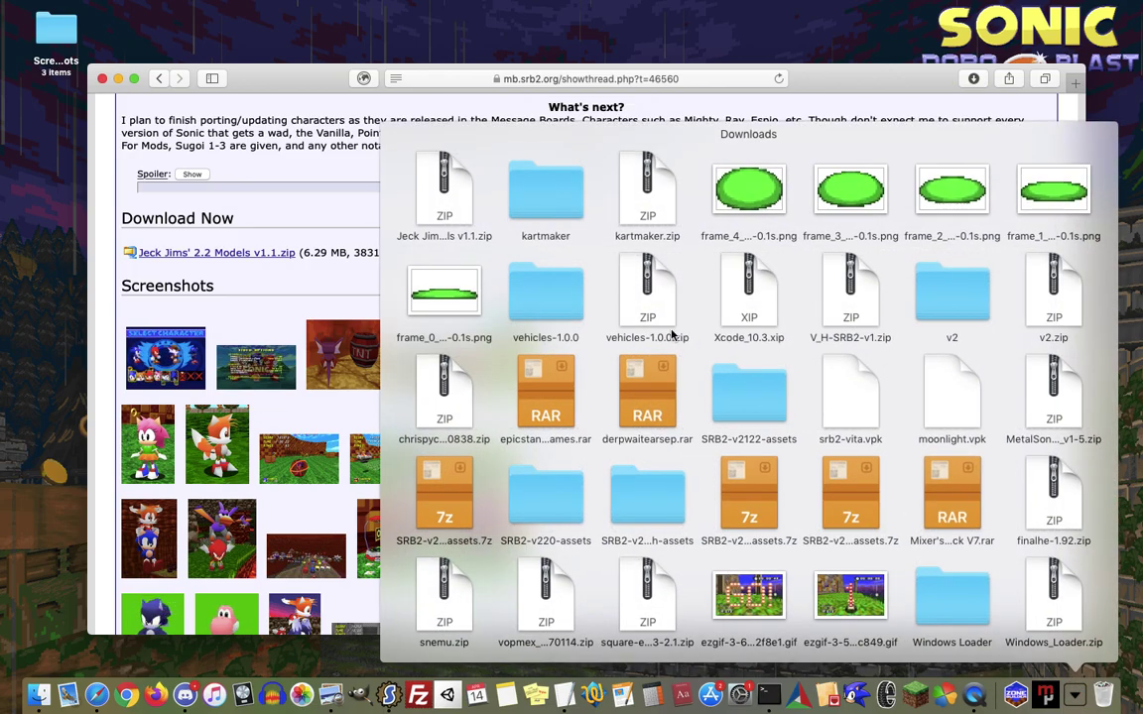
{"action": "left_click", "coordinate": [438, 198]}
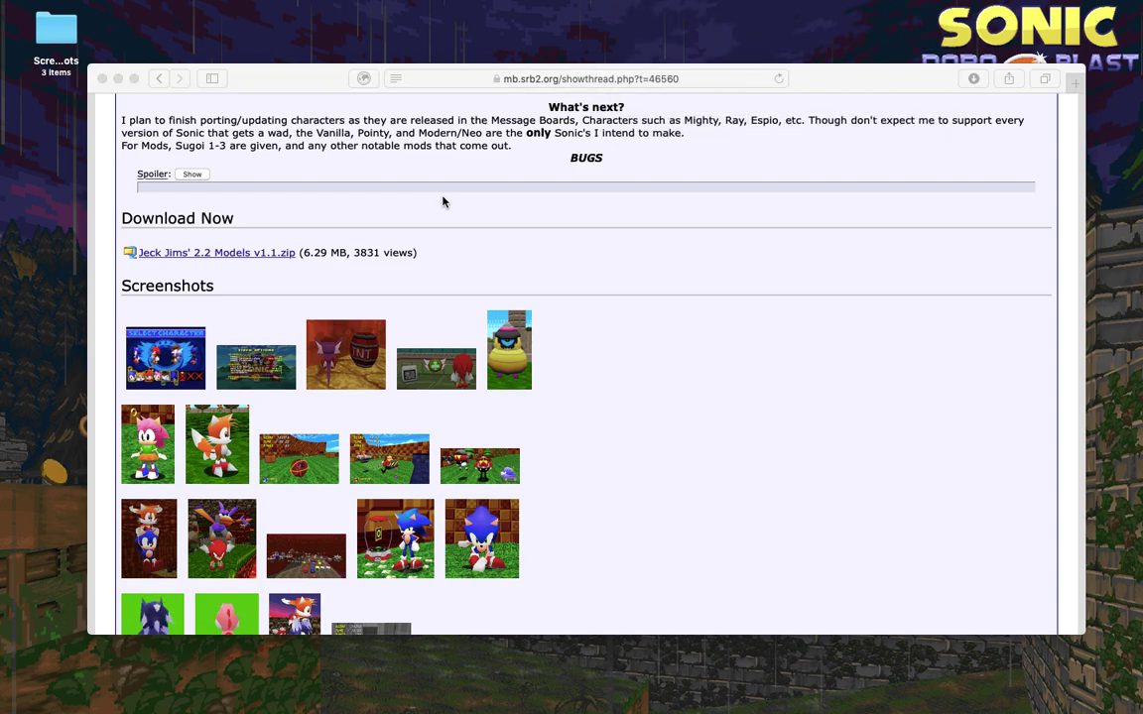
{"action": "left_click", "coordinate": [766, 274]}
{"action": "left_click", "coordinate": [767, 289]}
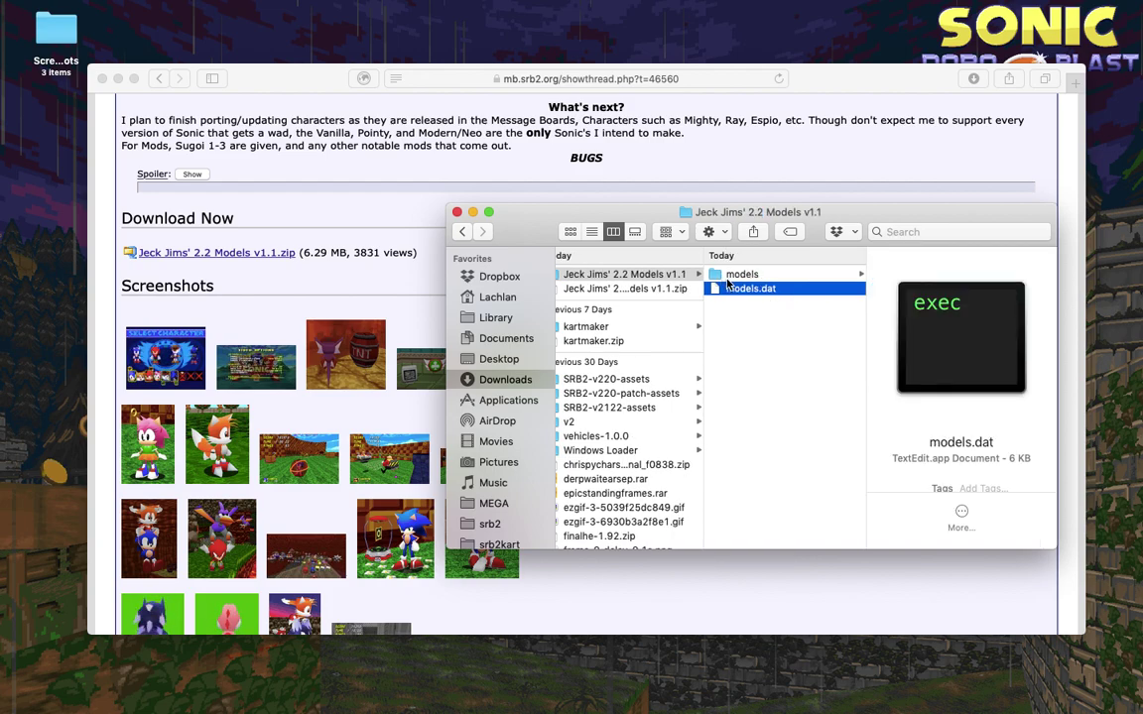
{"action": "left_click", "coordinate": [101, 78]}
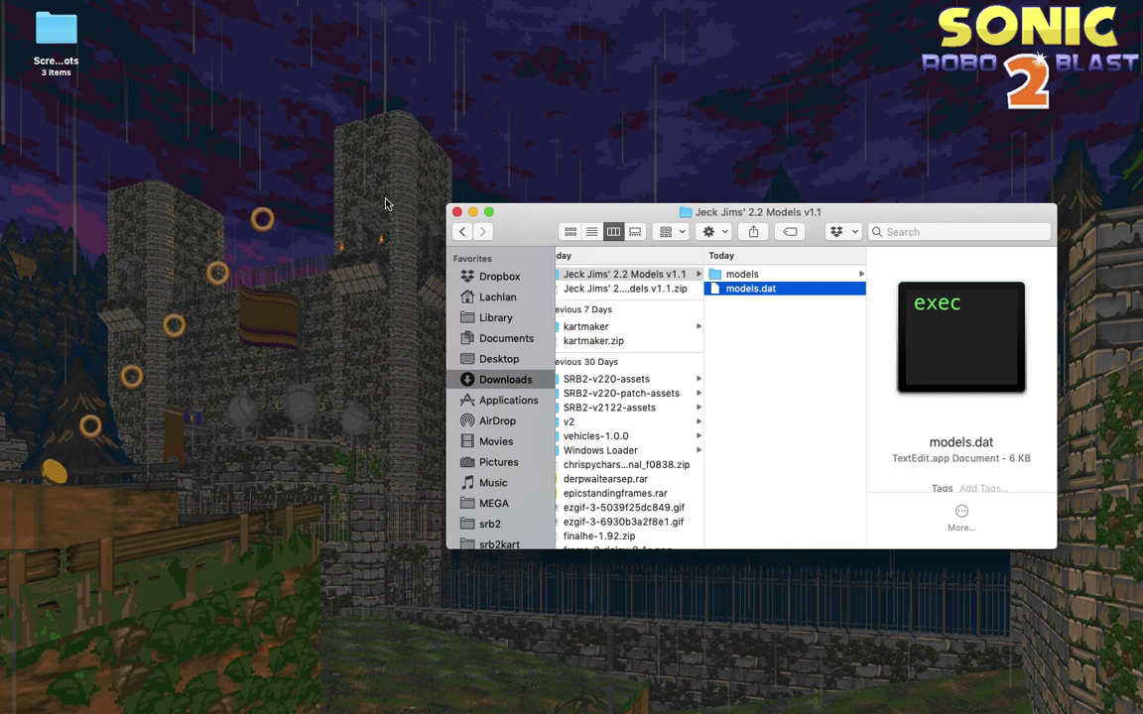
Open a second Finder window and select the srb2 folder inside the home folder
{"action": "left_click", "coordinate": [734, 274]}
{"action": "left_click", "coordinate": [753, 289]}
{"action": "left_click", "coordinate": [101, 8]}
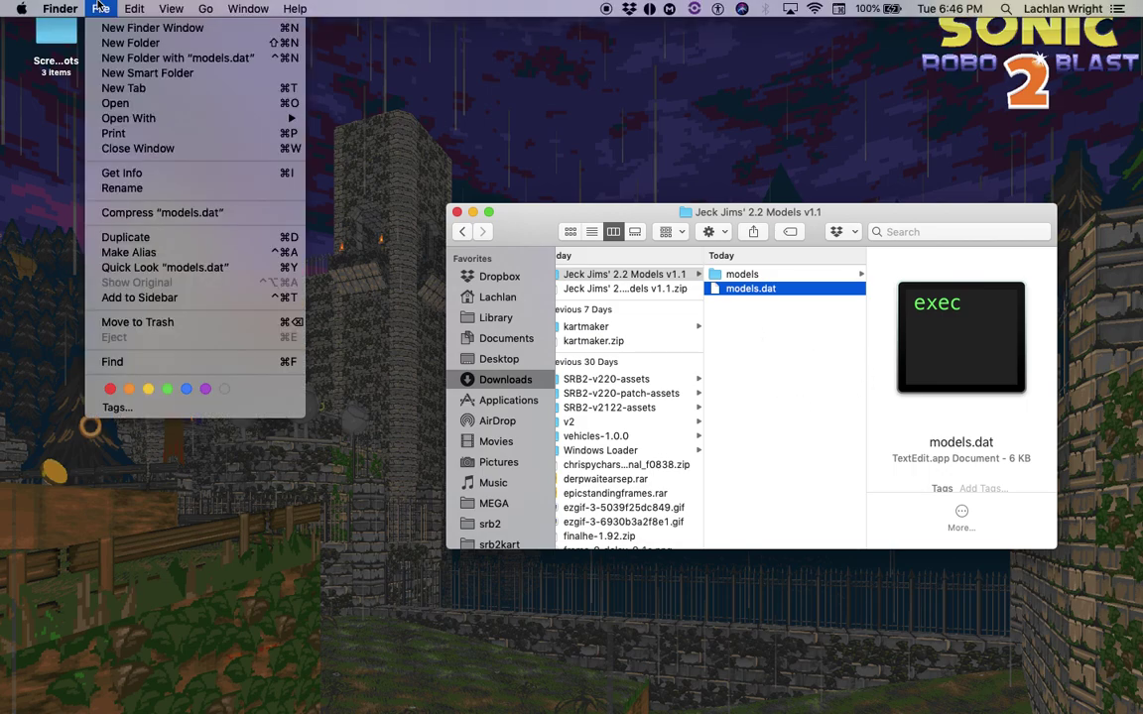
{"action": "key", "text": "Escape"}
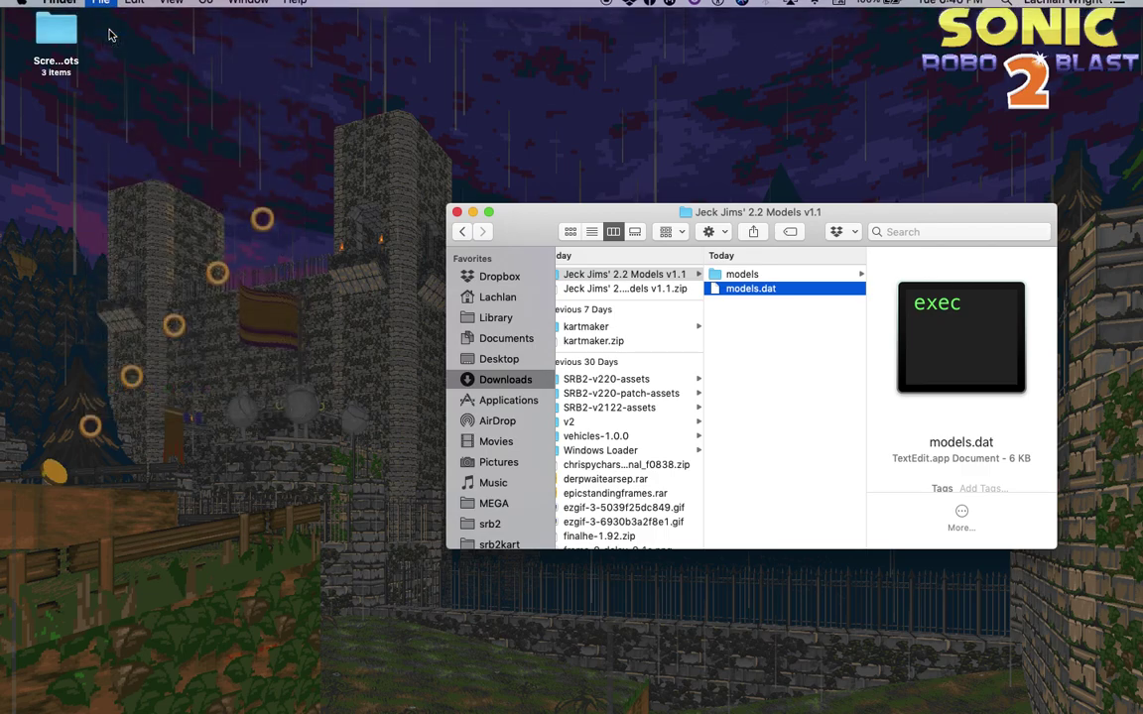
{"action": "key", "text": "super+n"}
{"action": "scroll", "coordinate": [227, 209], "scroll_direction": "down", "scroll_amount": 10}
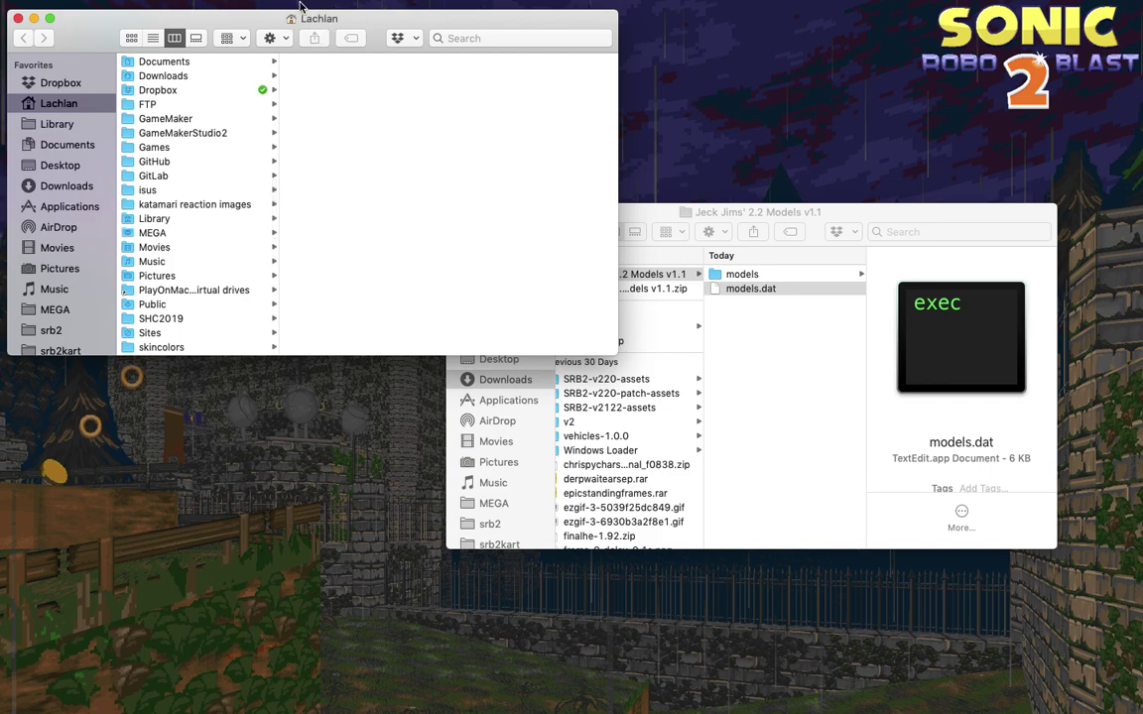
{"action": "scroll", "coordinate": [174, 296], "scroll_direction": "down", "scroll_amount": 5}
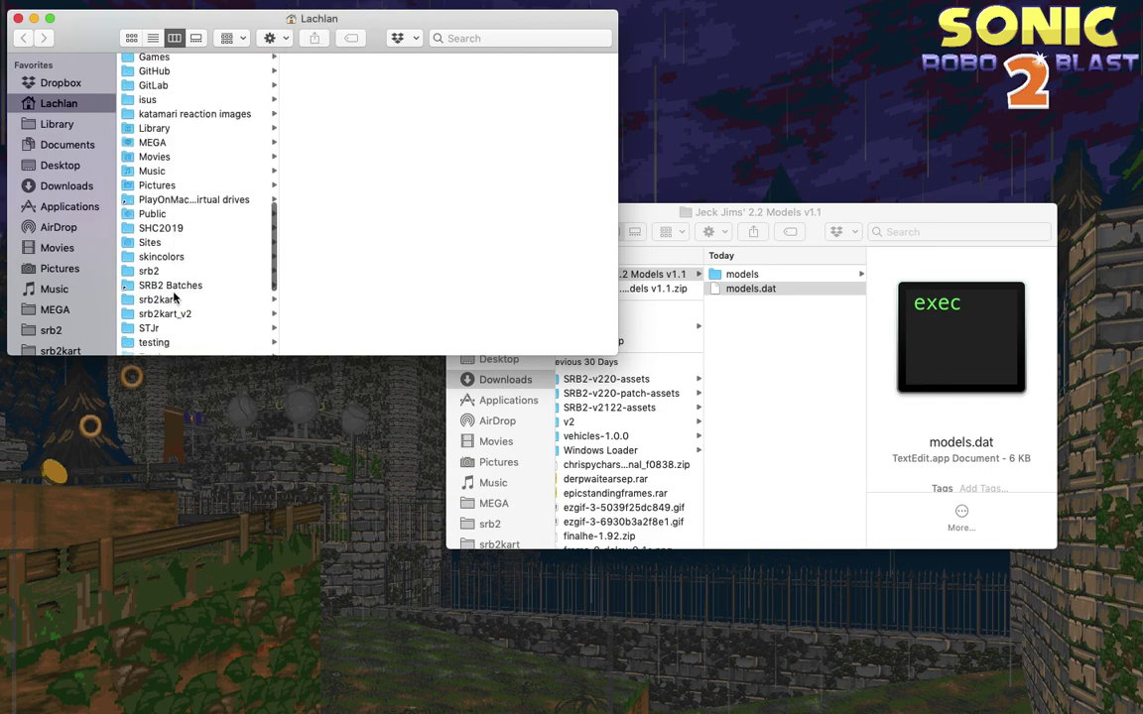
{"action": "left_click", "coordinate": [149, 228]}
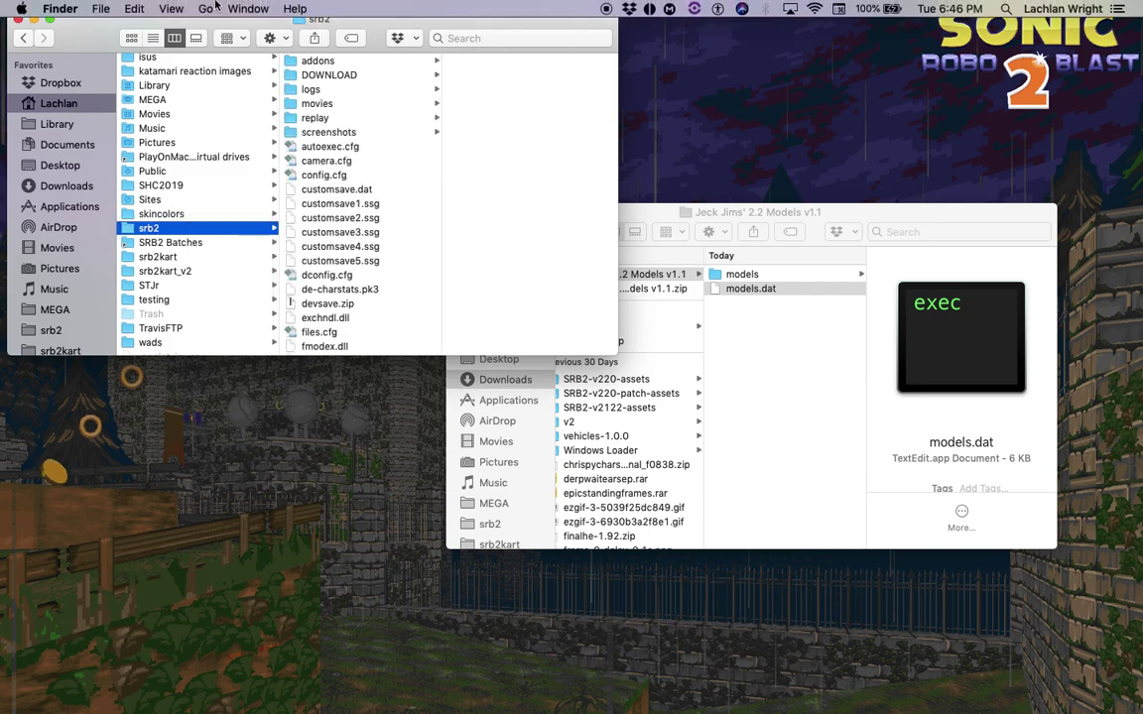
Go directly to the folder ~/srb2 by entering its path
{"action": "left_click", "coordinate": [207, 8]}
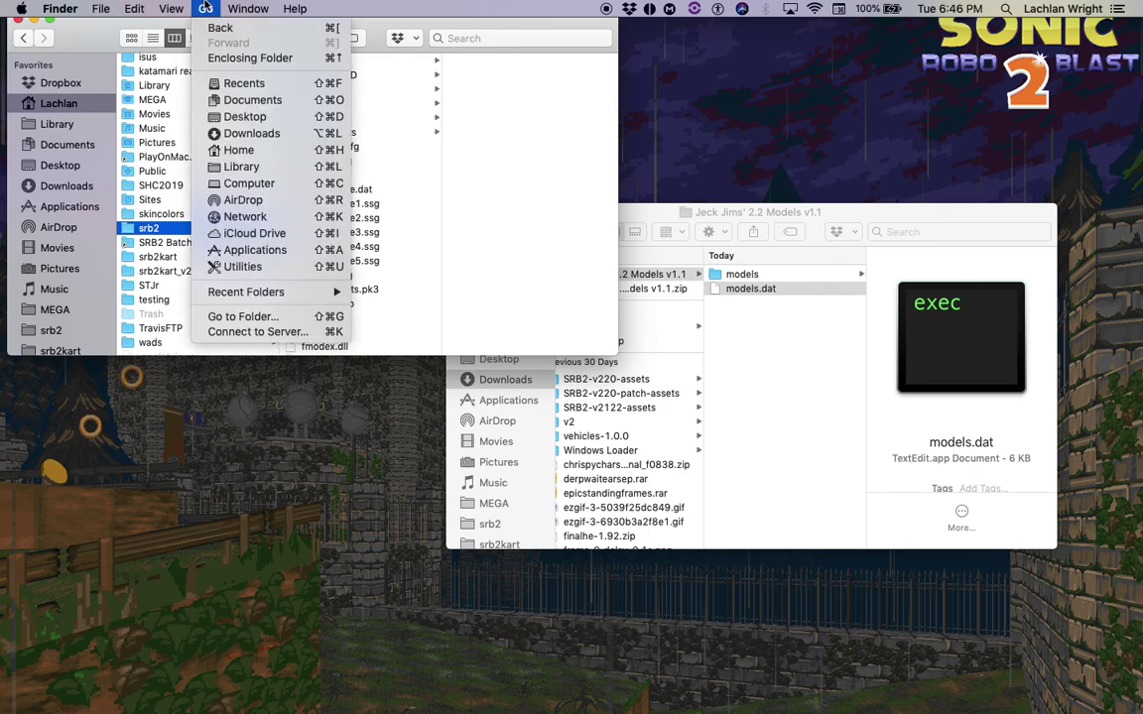
{"action": "left_click", "coordinate": [272, 317]}
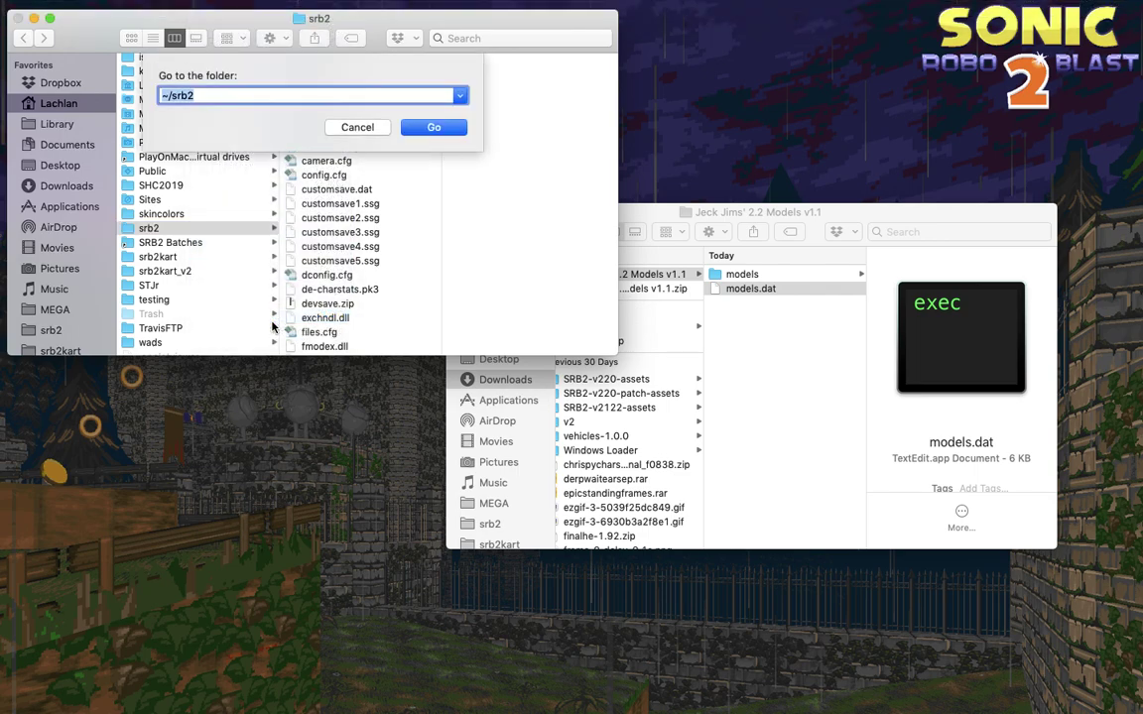
{"action": "type", "text": "~"}
{"action": "key", "text": "Return"}
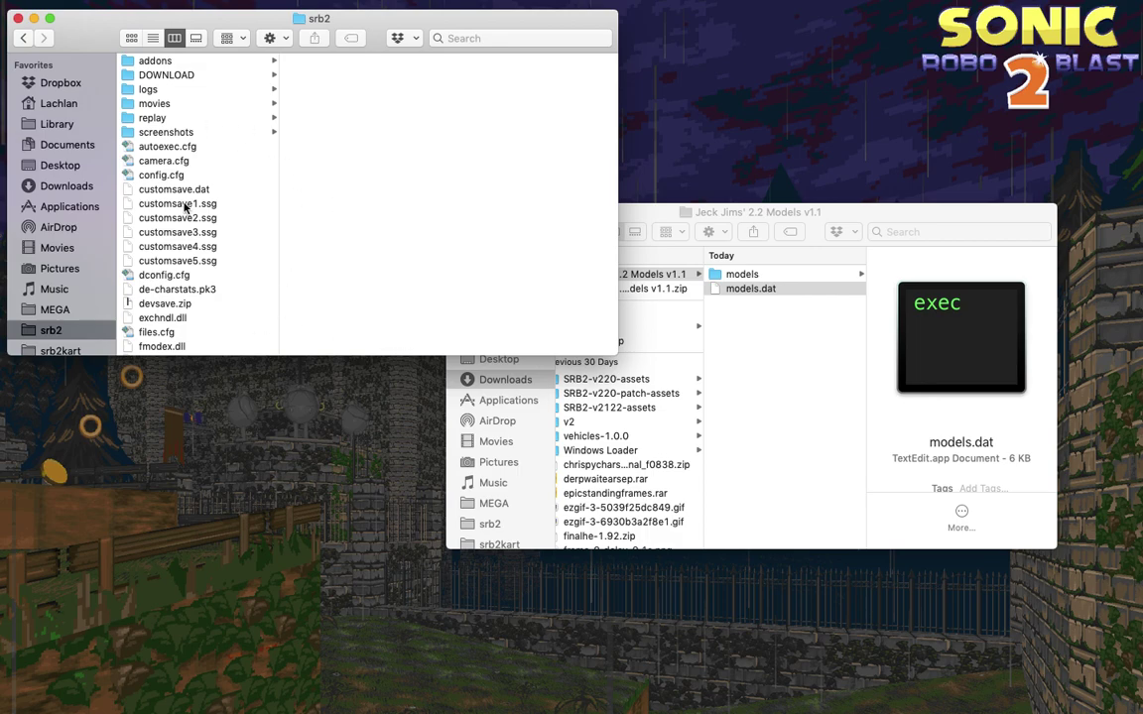
Move the models folder and models.dat from the extracted "Jeck Jims' 2.2 Models v1.1" folder into the srb2 folder
{"action": "left_click", "coordinate": [756, 210]}
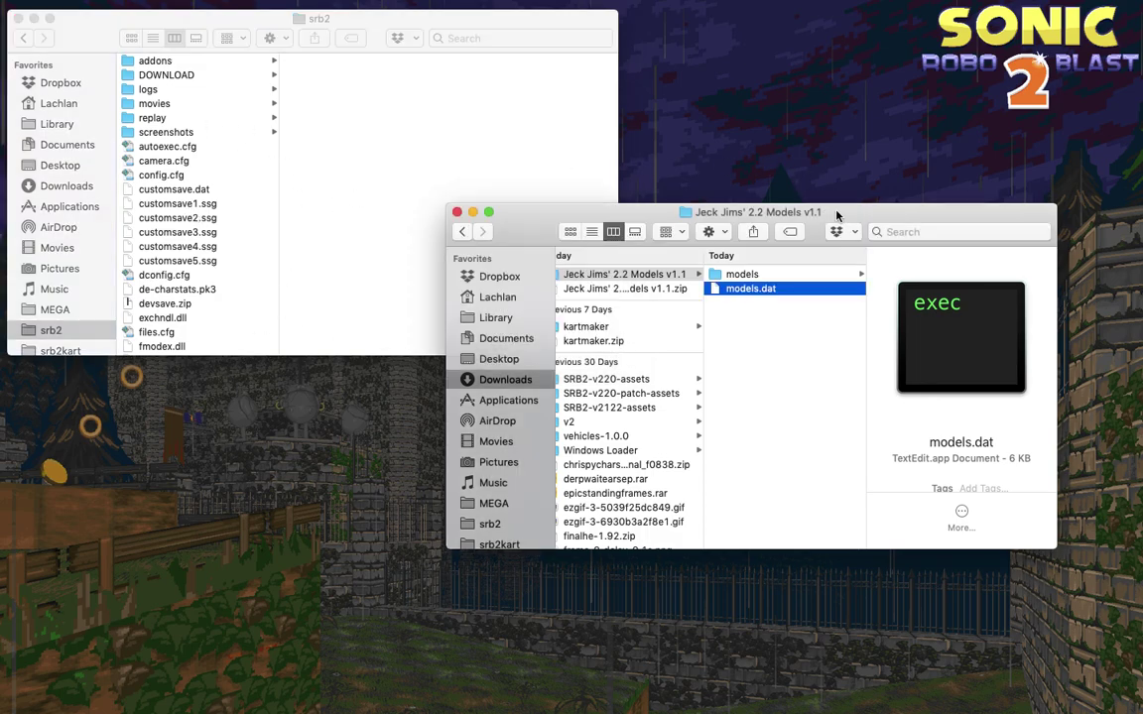
{"action": "left_click", "coordinate": [772, 275]}
{"action": "left_click_drag", "start_coordinate": [771, 275], "coordinate": [177, 242]}
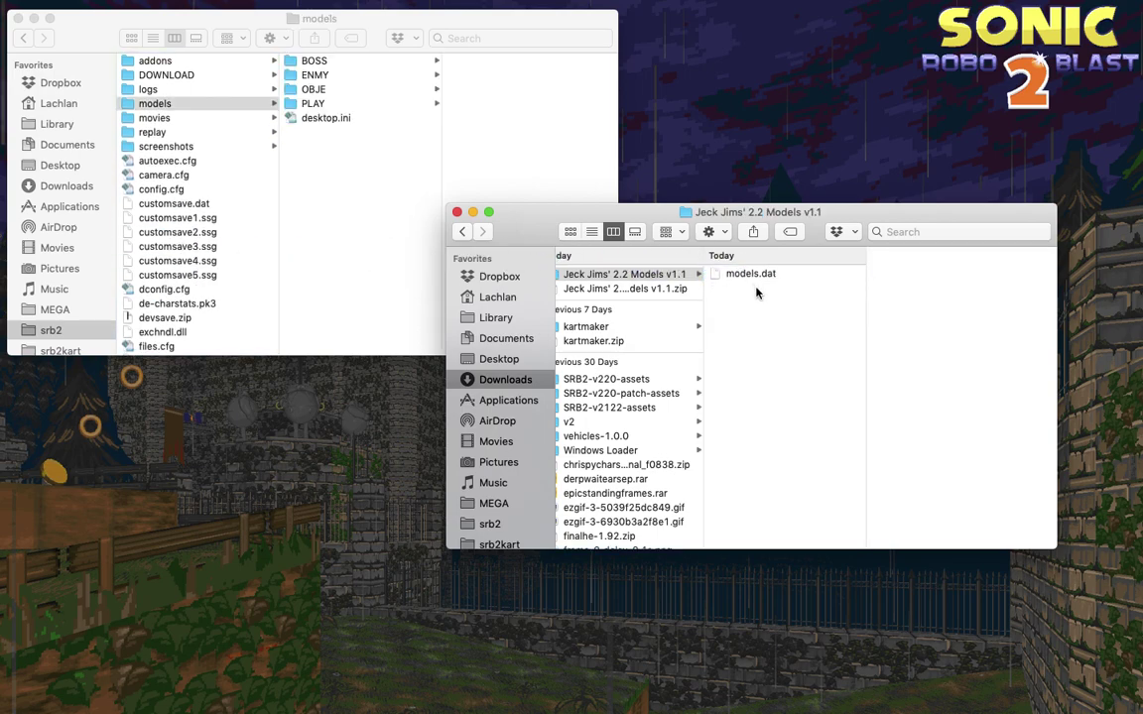
{"action": "left_click", "coordinate": [782, 276]}
{"action": "left_click_drag", "start_coordinate": [782, 276], "coordinate": [192, 258]}
{"action": "scroll", "coordinate": [192, 258], "scroll_direction": "down", "scroll_amount": 2}
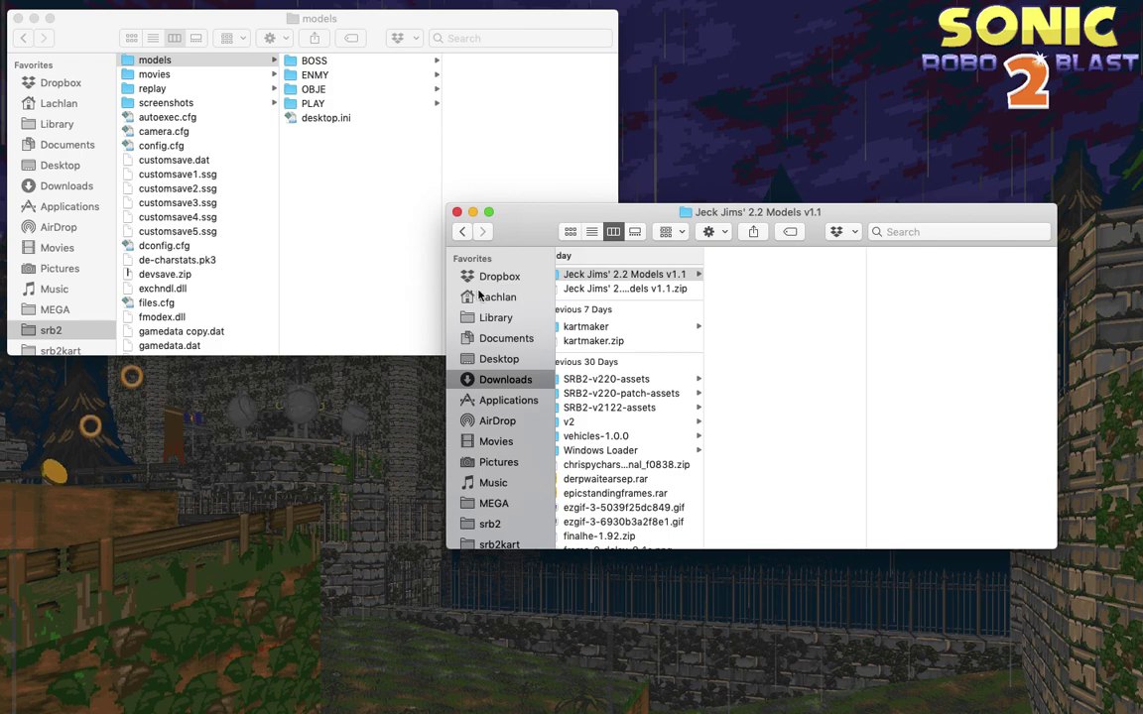
Launch Terminal from the Utilities folder inside Applications
{"action": "left_click", "coordinate": [504, 400]}
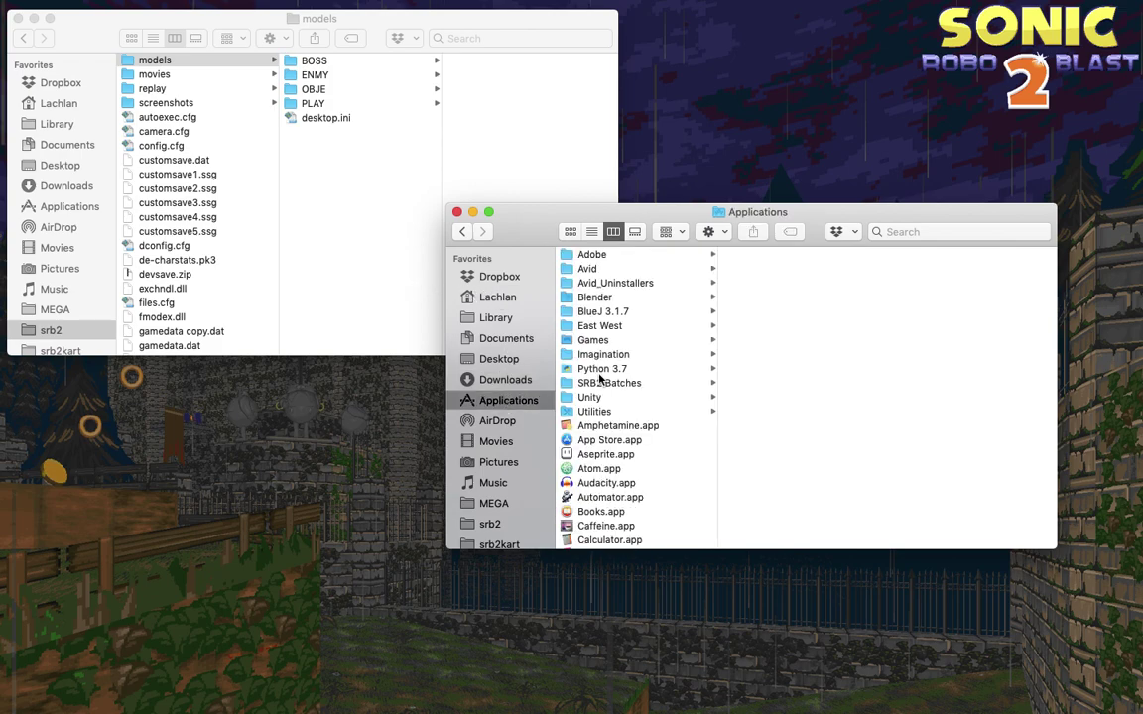
{"action": "scroll", "coordinate": [603, 297], "scroll_direction": "down", "scroll_amount": 3}
{"action": "left_click", "coordinate": [605, 308]}
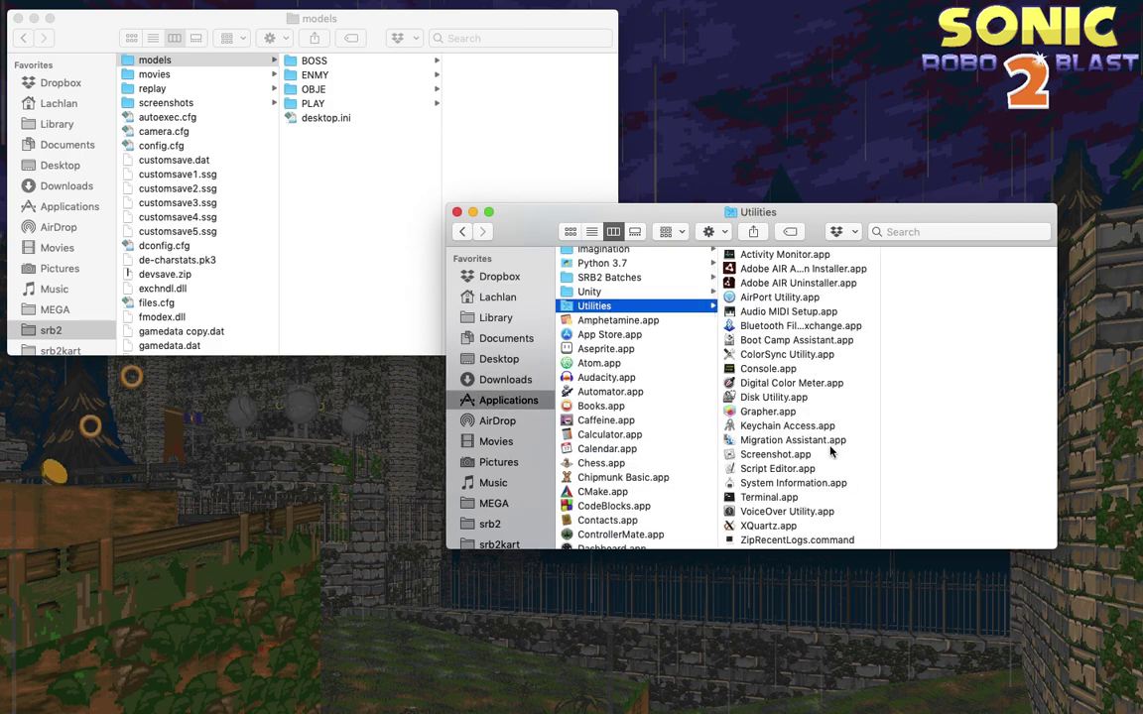
{"action": "left_click", "coordinate": [781, 499]}
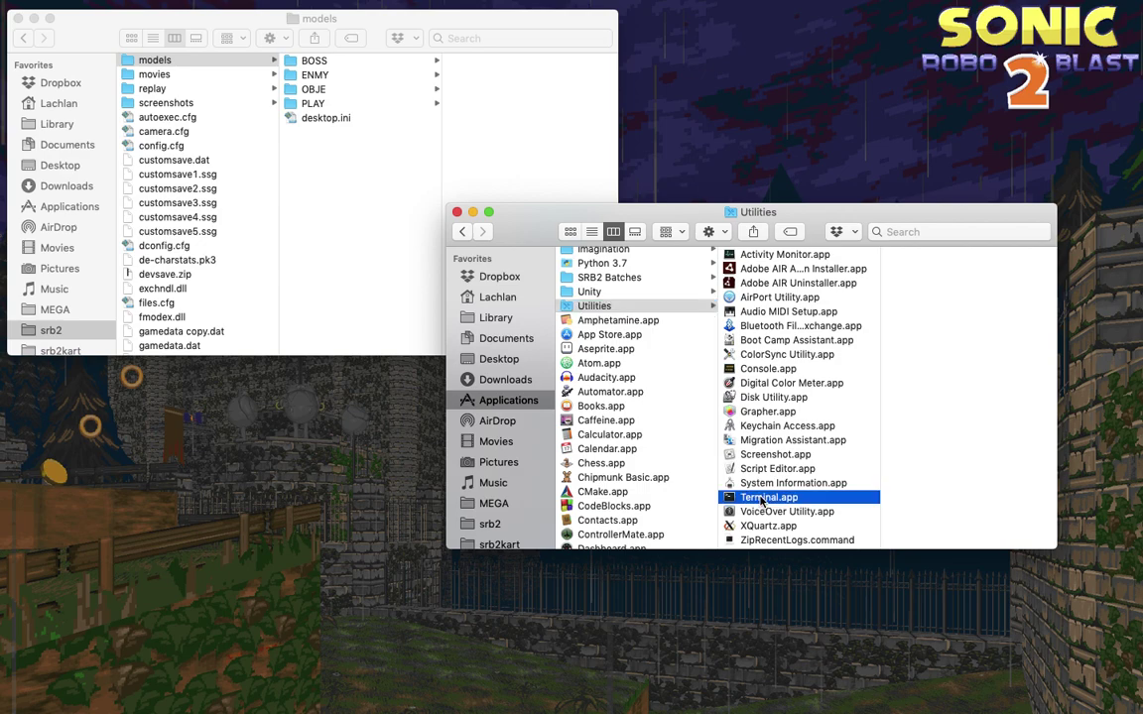
{"action": "double_click", "coordinate": [778, 501]}
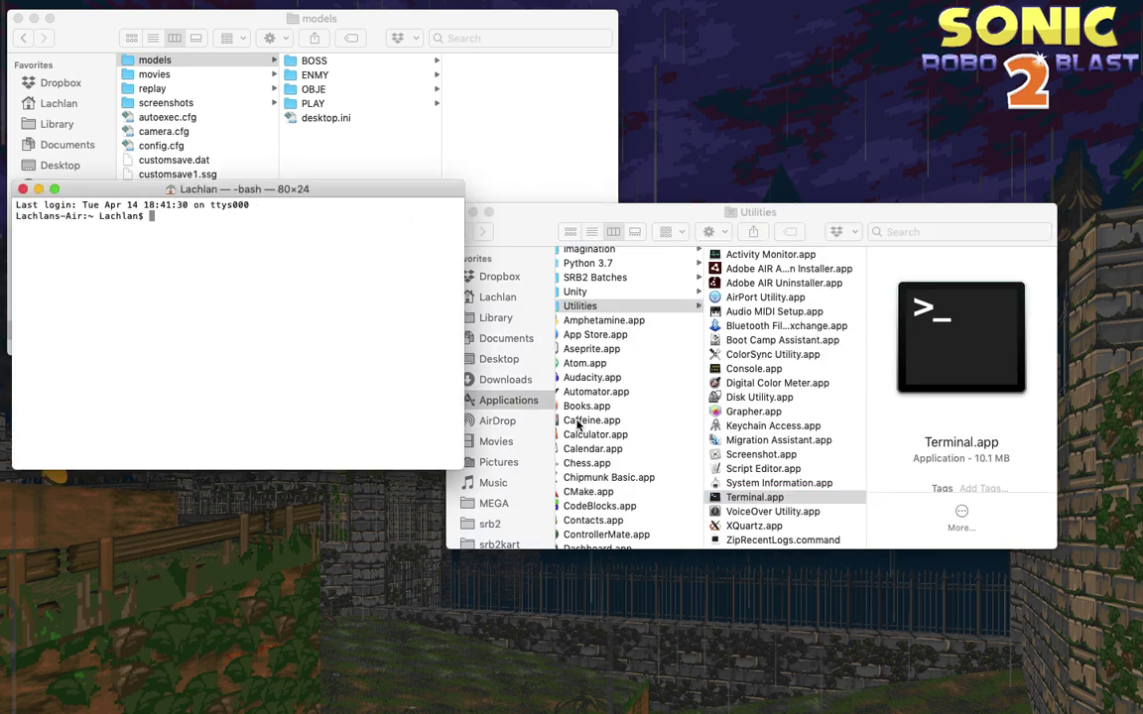
Reposition the Terminal window, enlarge its text and widen the window
{"action": "left_click_drag", "start_coordinate": [343, 191], "coordinate": [533, 286]}
{"action": "key", "text": "super+plus"}
{"action": "left_click_drag", "start_coordinate": [715, 640], "coordinate": [945, 679]}
Launch the game in OpenGL mode by running open /Applications/Sonic\ Robo\ Blast\ 2.app --args -opengl, inserting the app's path from Applications
{"action": "type", "text": "open"}
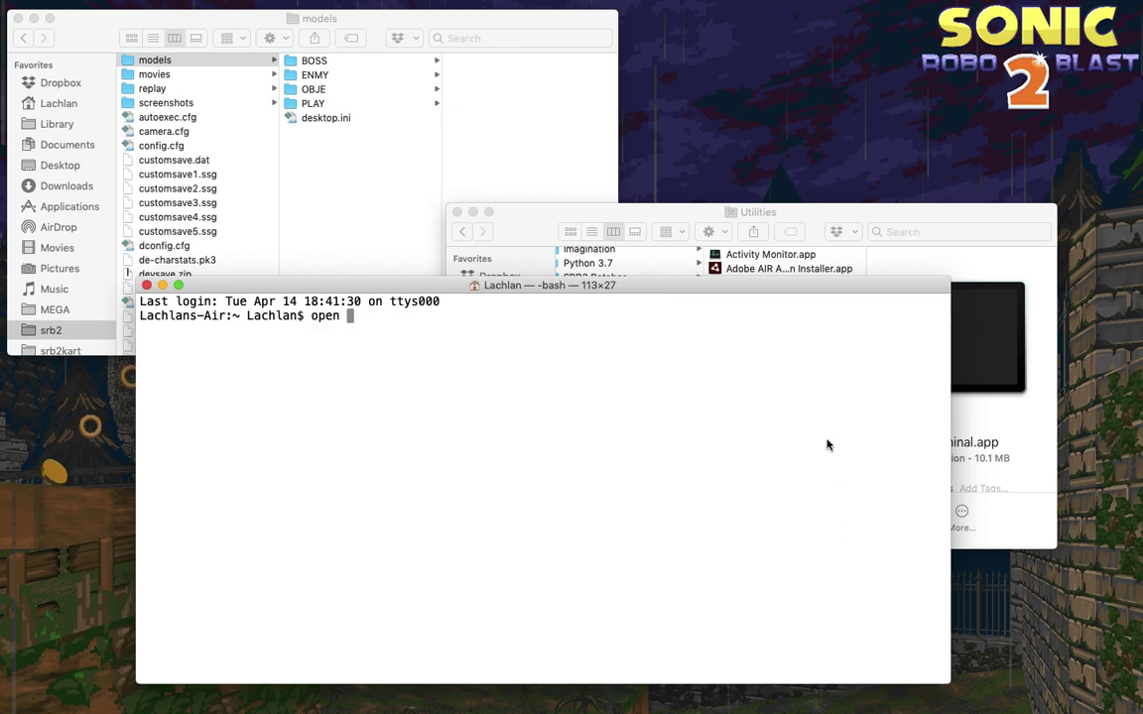
{"action": "left_click", "coordinate": [754, 205]}
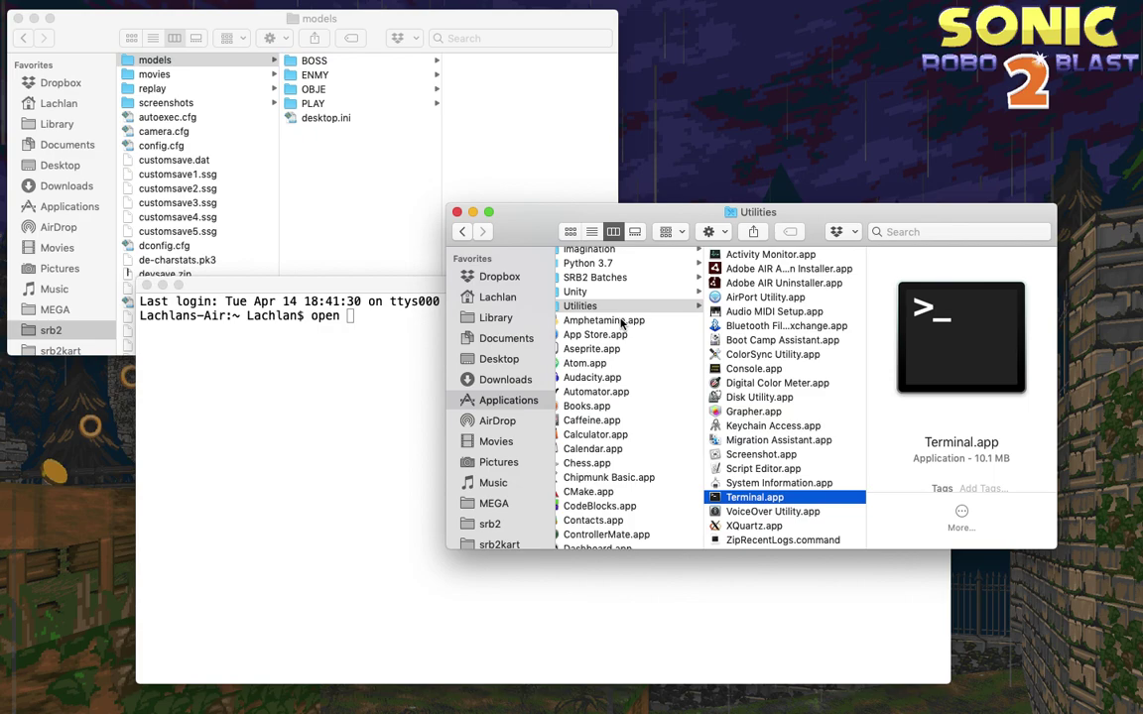
{"action": "scroll", "coordinate": [601, 337], "scroll_direction": "down", "scroll_amount": 15}
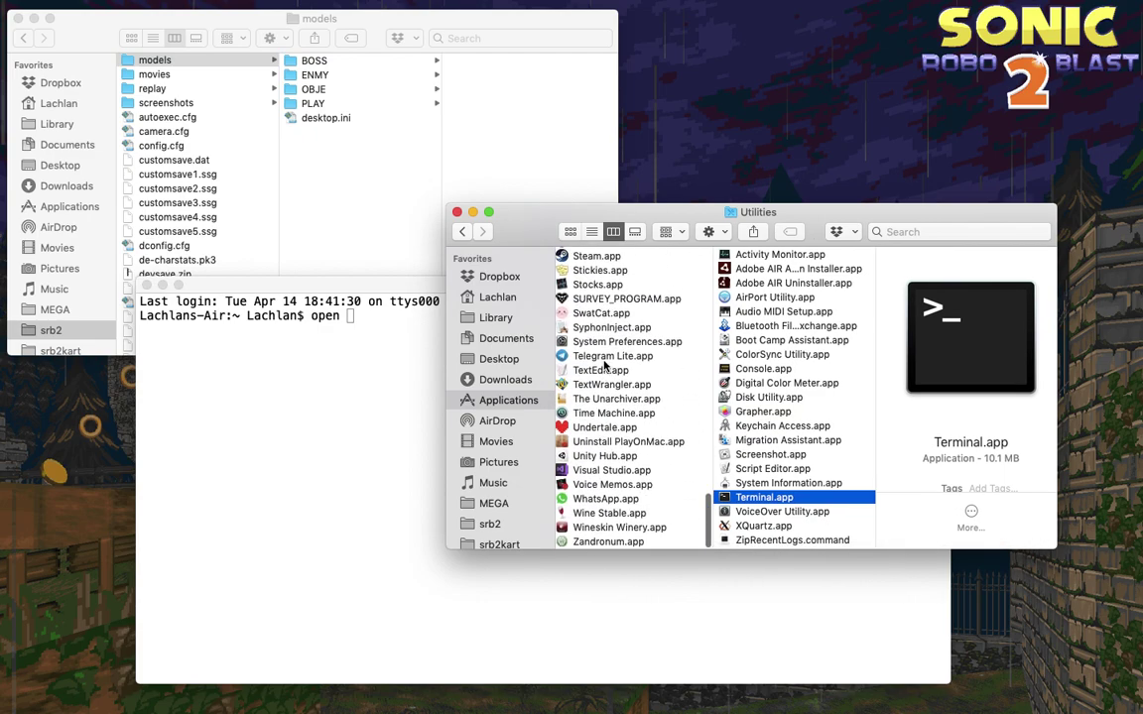
{"action": "scroll", "coordinate": [602, 343], "scroll_direction": "up", "scroll_amount": 8}
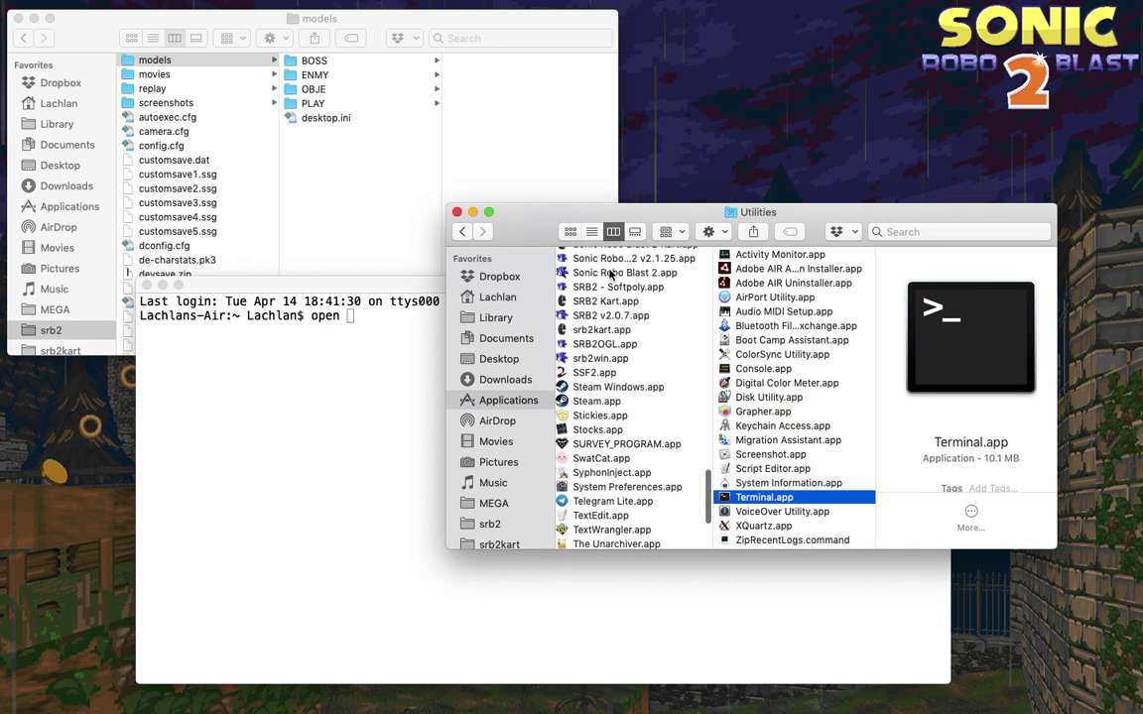
{"action": "left_click", "coordinate": [623, 275]}
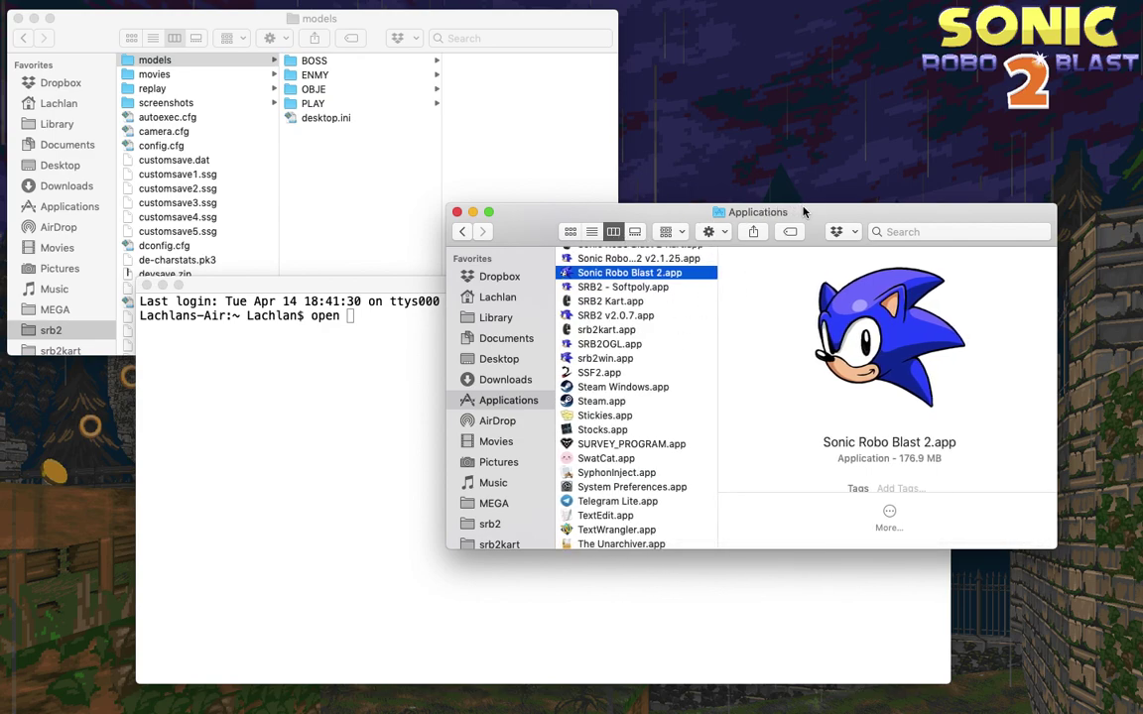
{"action": "left_click_drag", "start_coordinate": [804, 211], "coordinate": [884, 134]}
{"action": "left_click_drag", "start_coordinate": [719, 195], "coordinate": [458, 398]}
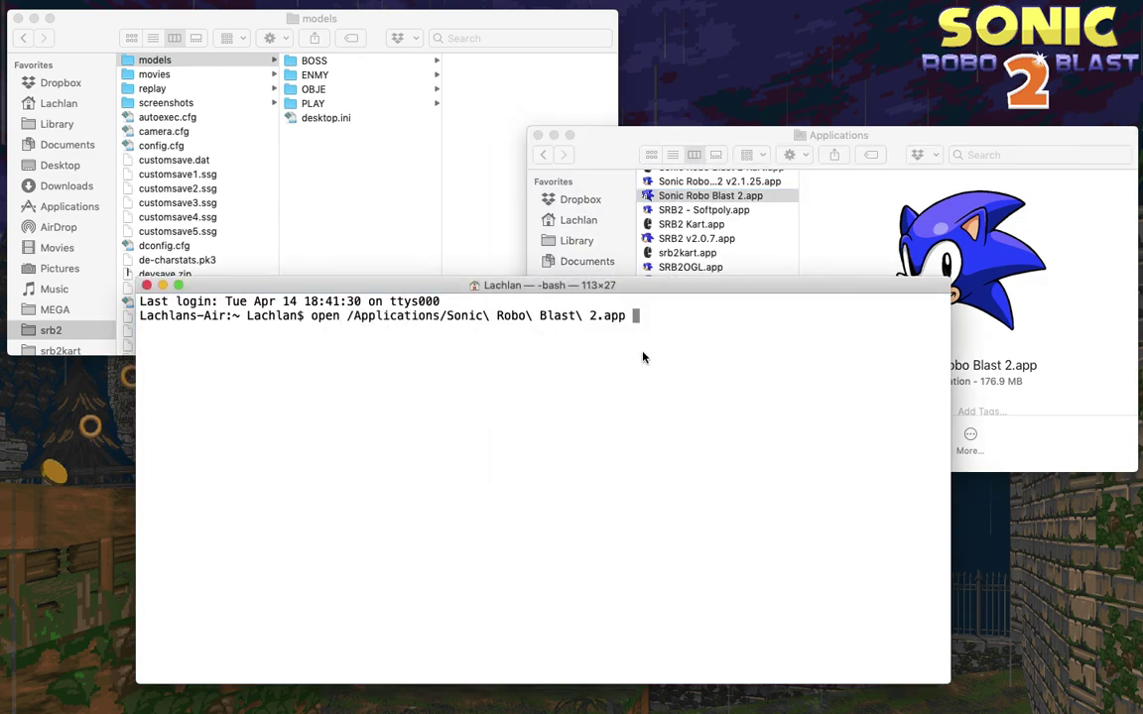
{"action": "type", "text": "--args -opengl"}
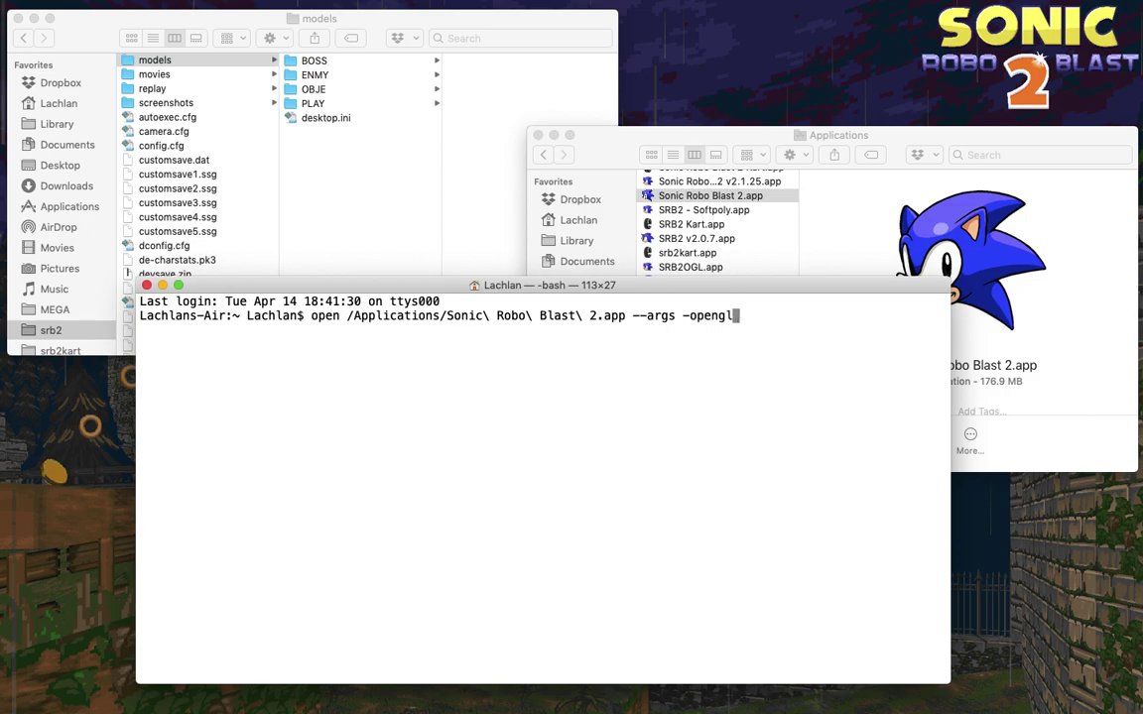
{"action": "key", "text": "Return"}
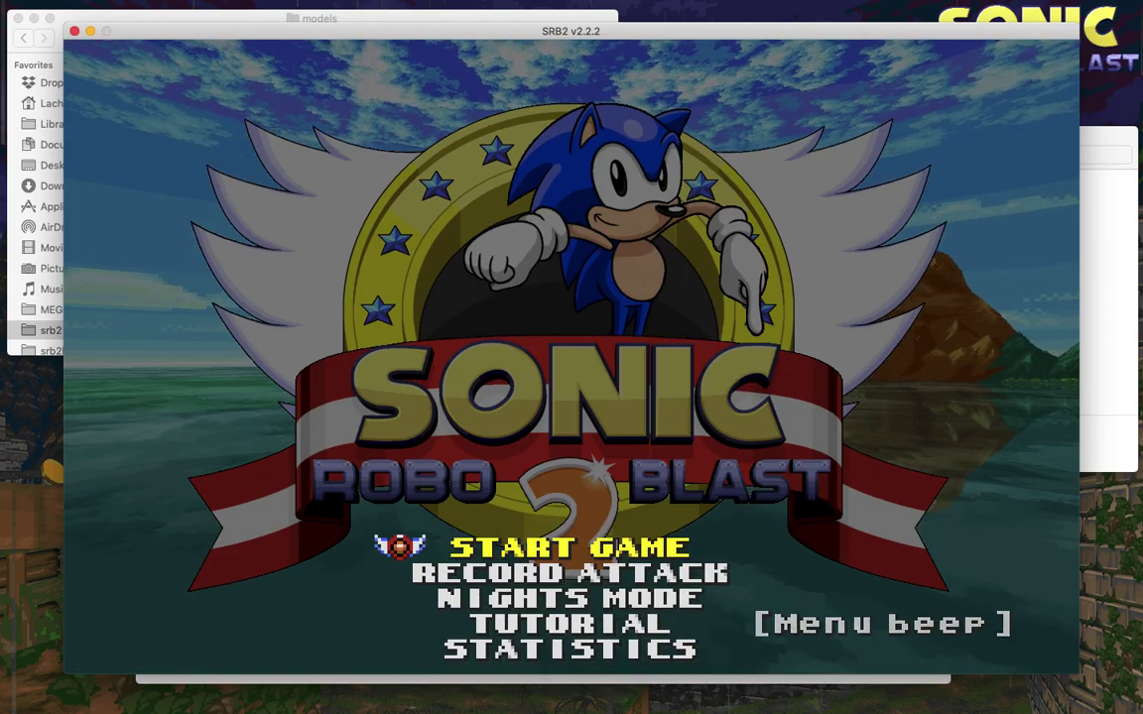
Start a game as Sonic and turn him towards the camera to check his 3D model
{"action": "key", "text": "Return"}
{"action": "key", "text": "Return"}
{"action": "key", "text": "Return"}
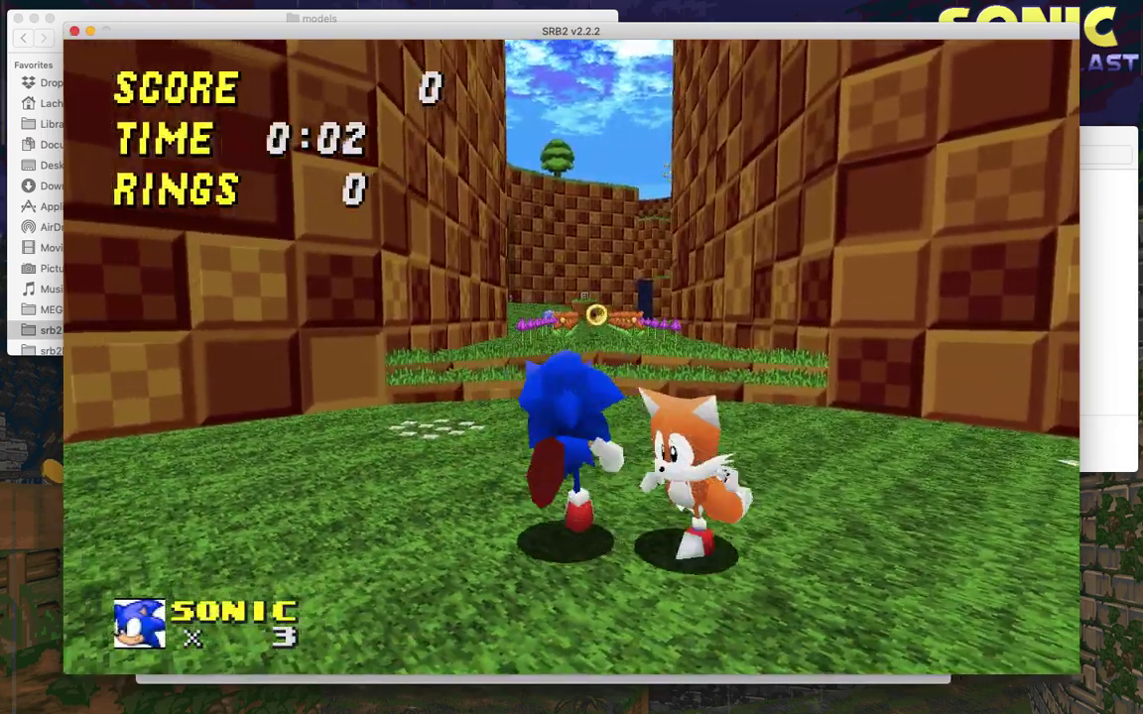
{"action": "key", "text": "s"}
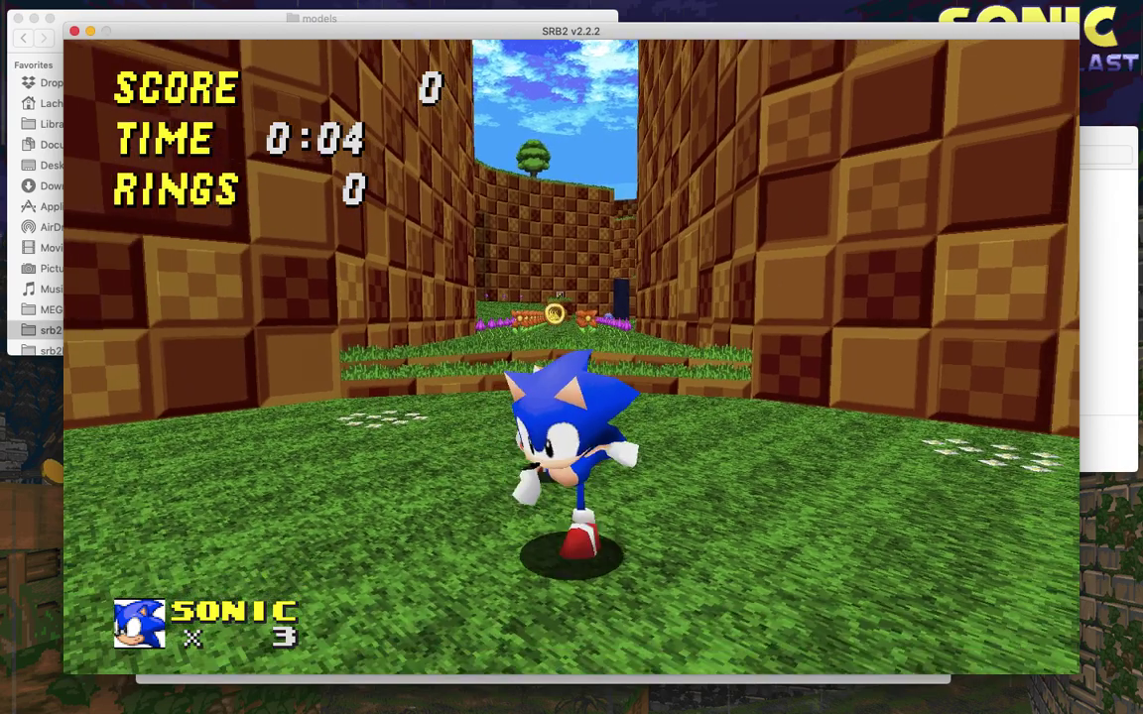
Turn off the 3D models in the running level with the console command gr_models off
{"action": "key", "text": "w"}
{"action": "key", "text": "grave"}
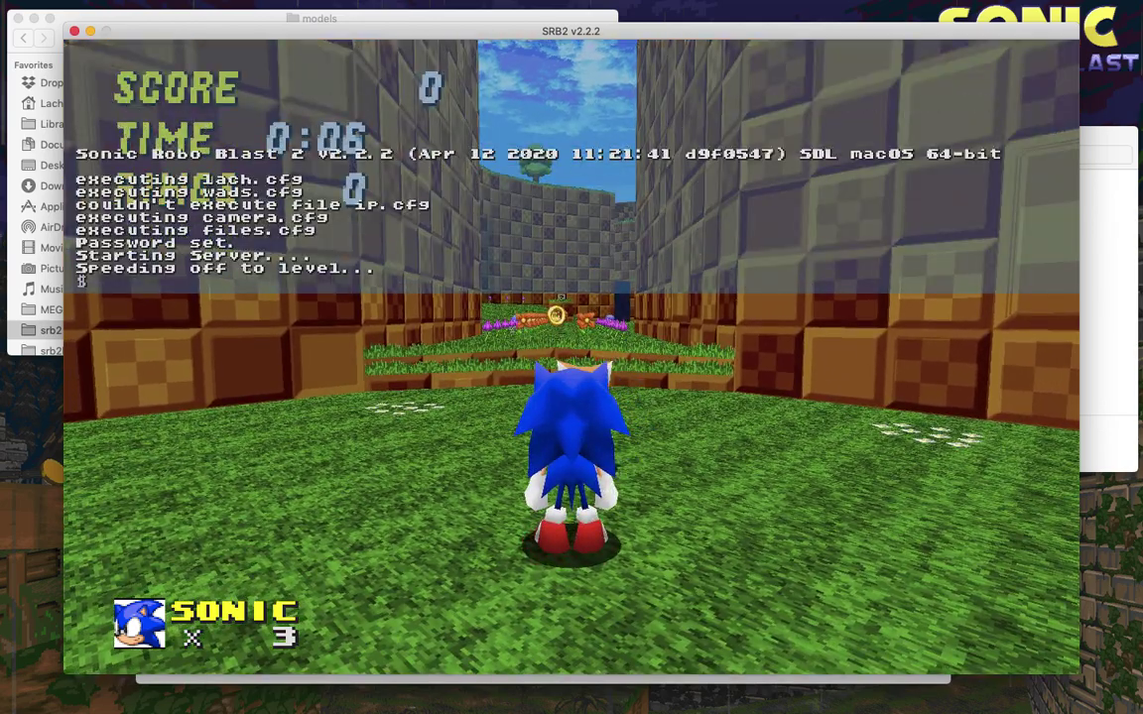
{"action": "type", "text": "gr"}
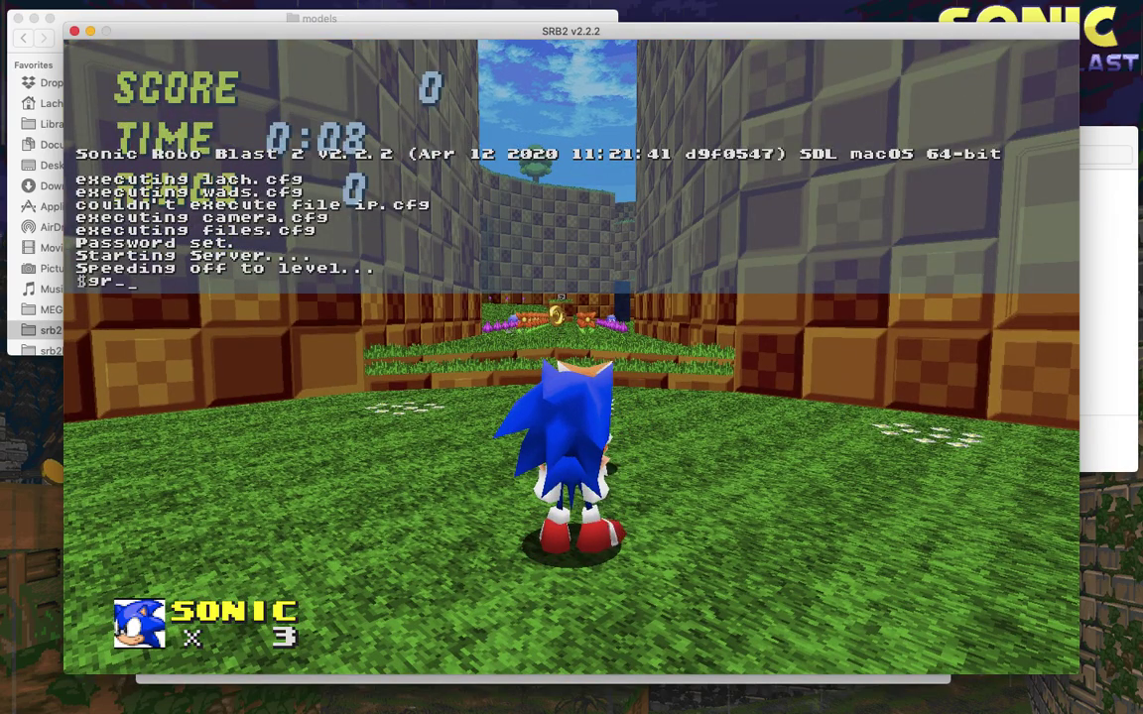
{"action": "type", "text": "_models"}
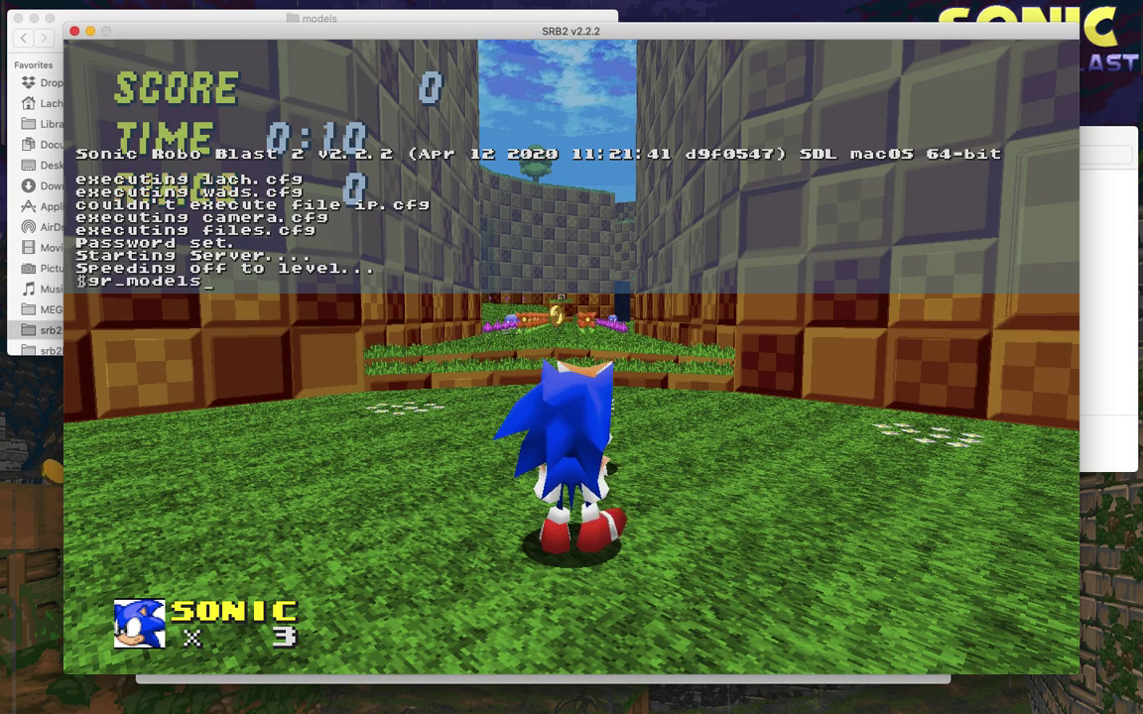
{"action": "type", "text": " off"}
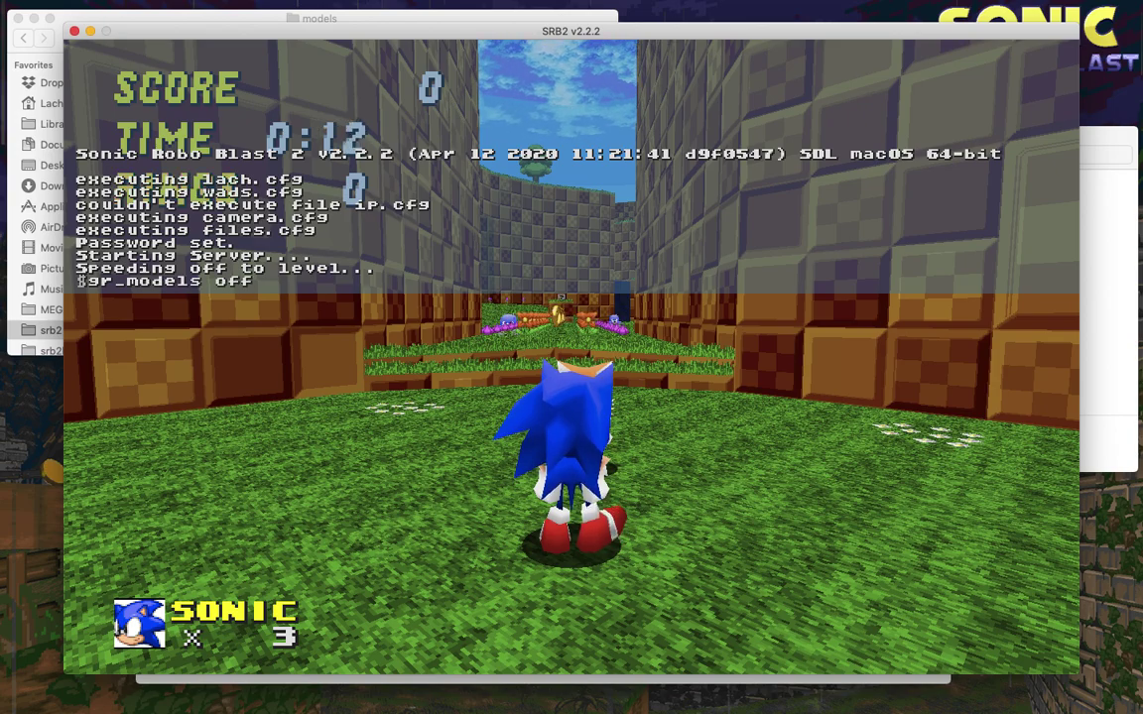
{"action": "key", "text": "Return"}
Turn the 3D models back on with the console command gr_models on and close the console
{"action": "key", "text": "Up"}
{"action": "key", "text": "BackSpace"}
{"action": "type", "text": "n"}
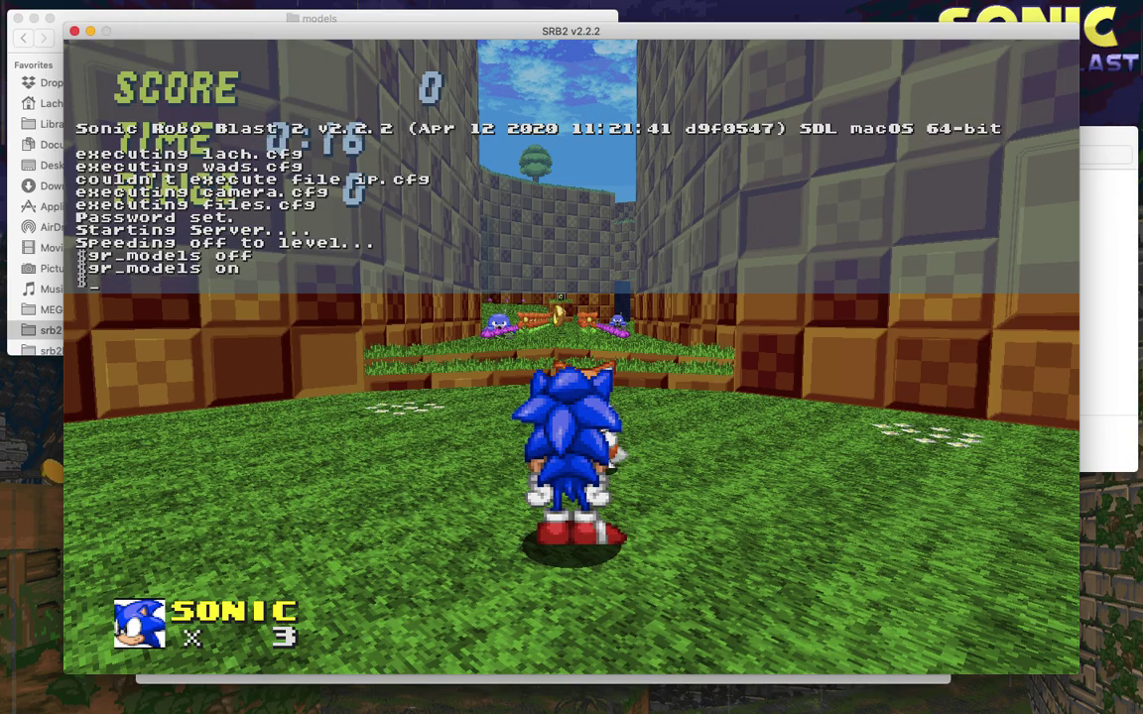
{"action": "key", "text": "Return"}
{"action": "key", "text": "grave"}
Run Sonic forward through the level to view the character and enemy models, and quit the game
{"action": "key", "text": "w"}
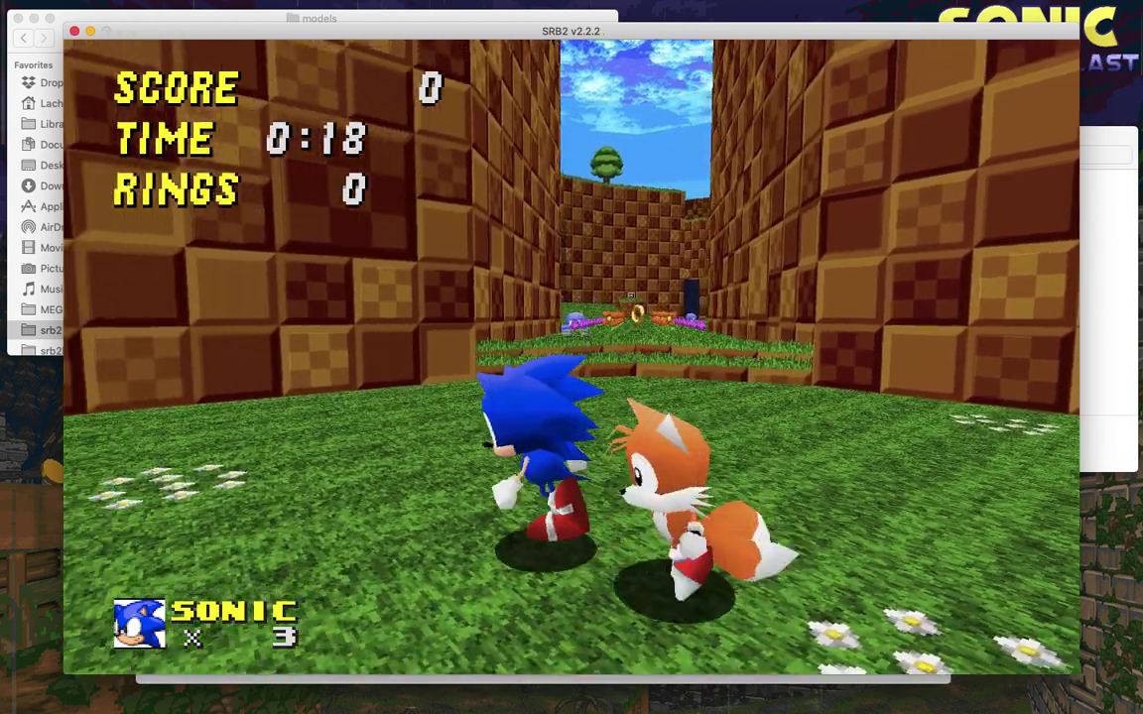
{"action": "key", "text": "w"}
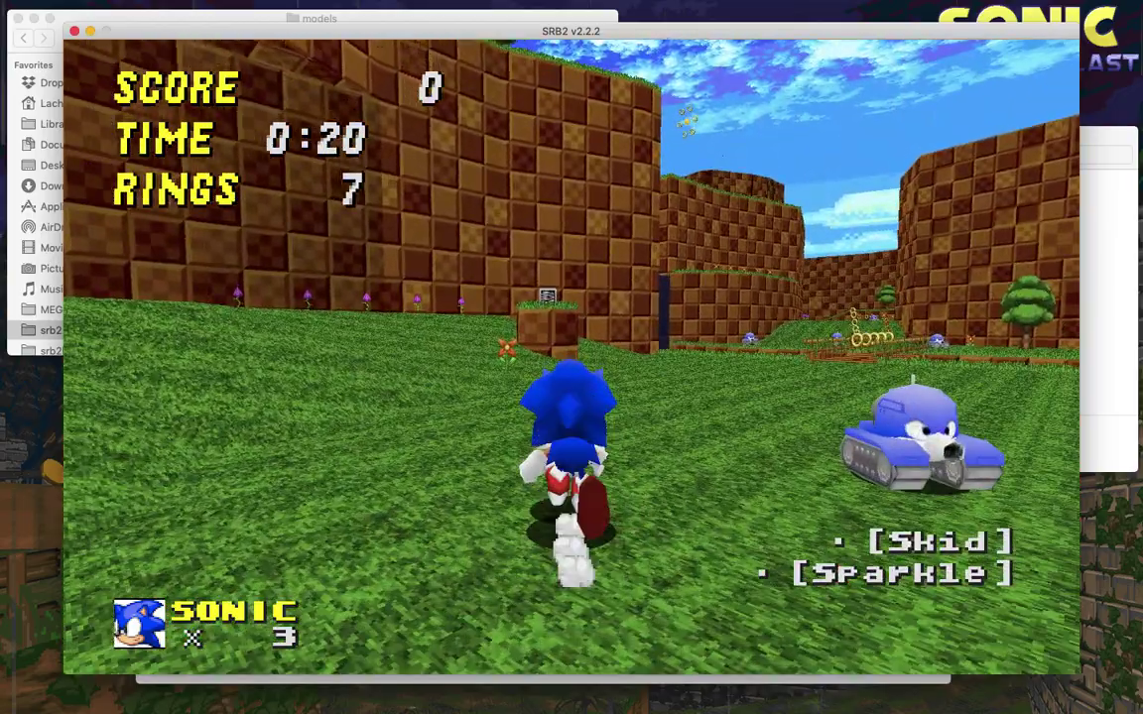
{"action": "key", "text": "super+q"}
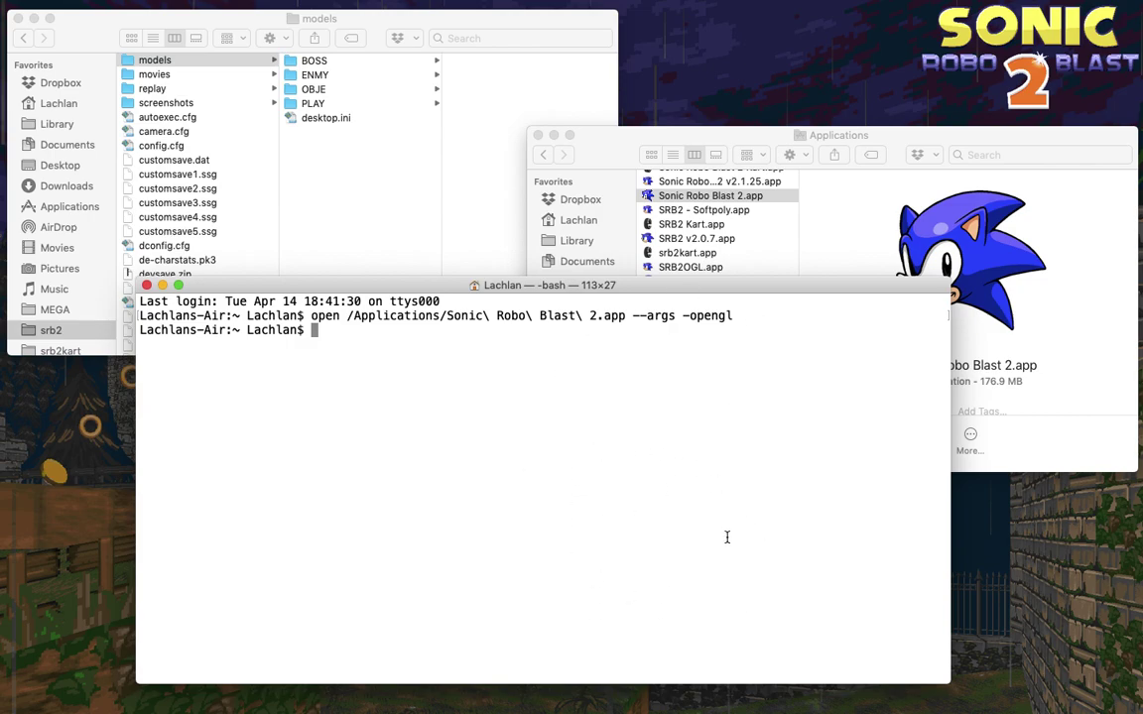
Switch to Discord to view the mac-users channel with the SRB2-2.2.2-Darwin.dmg download link, and close its window
{"action": "left_click", "coordinate": [186, 695]}
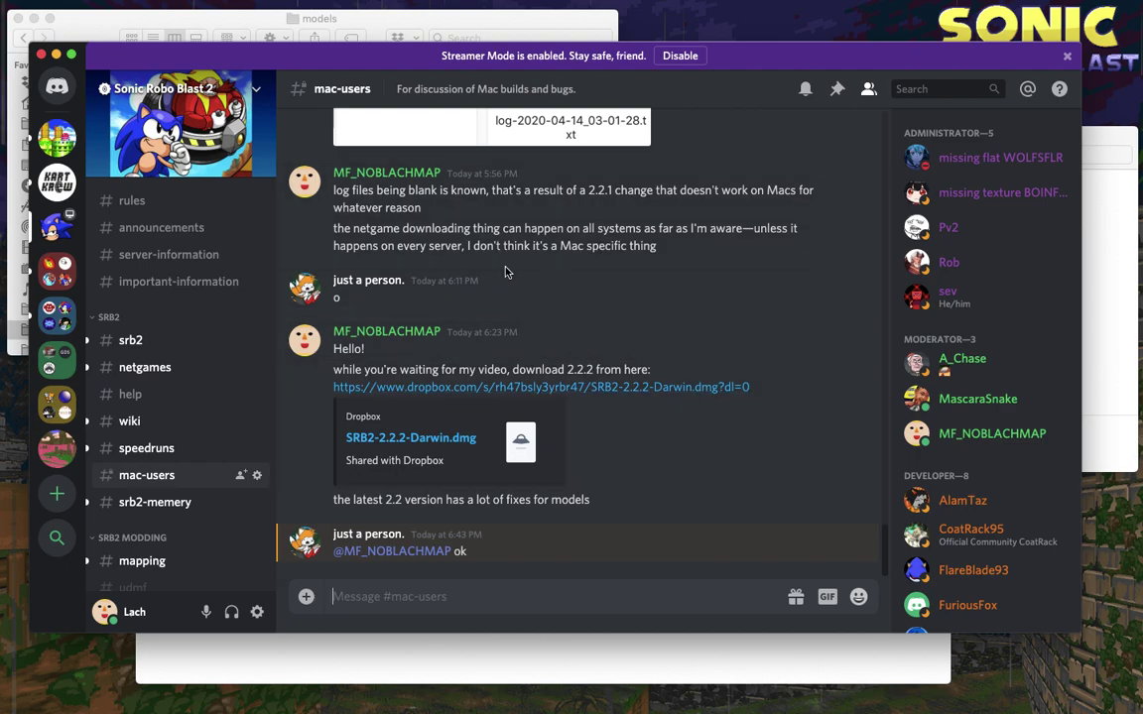
{"action": "left_click", "coordinate": [39, 55]}
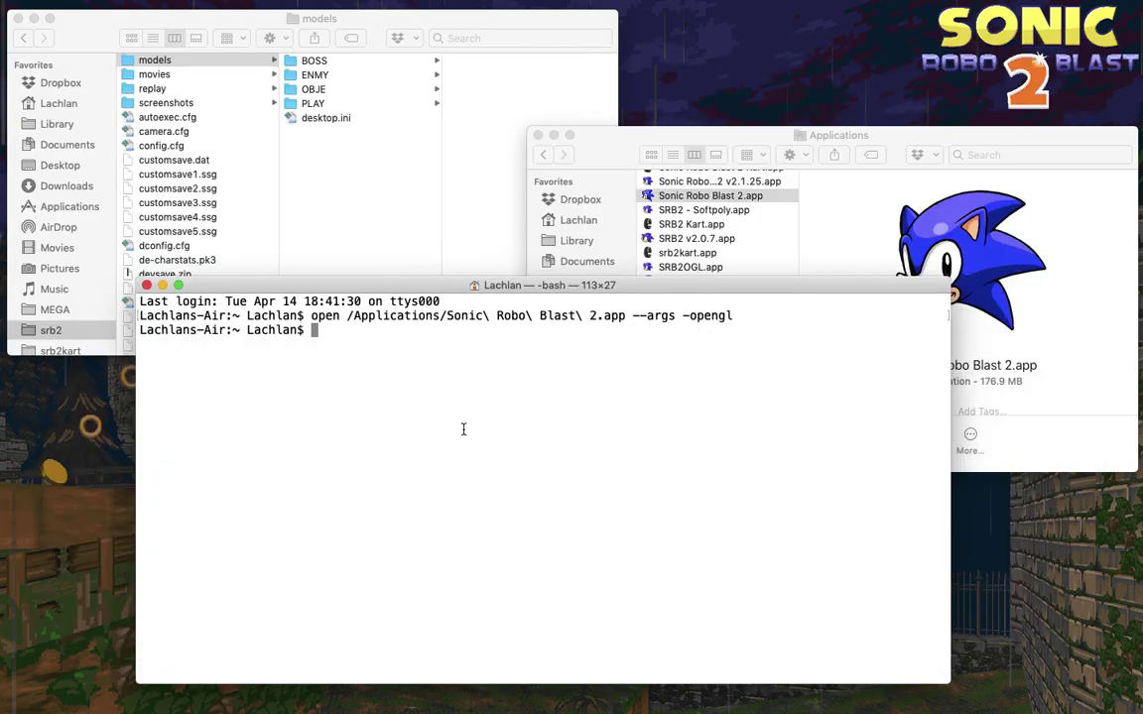
{"action": "mouse_move", "coordinate": [646, 6]}
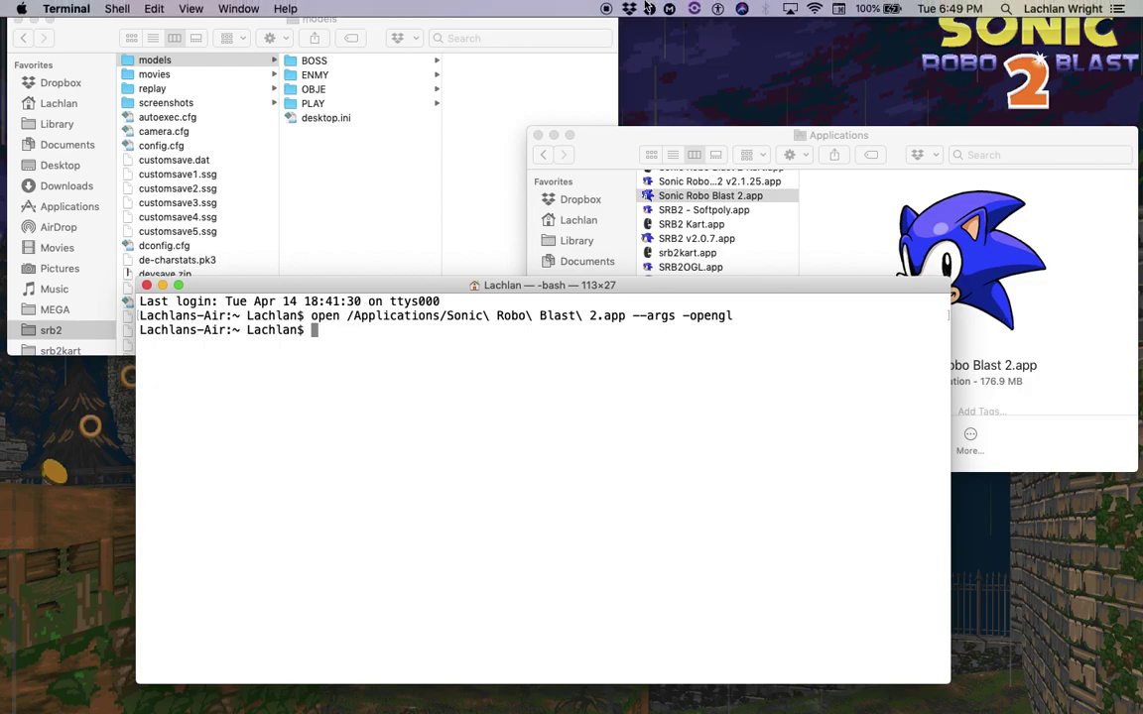